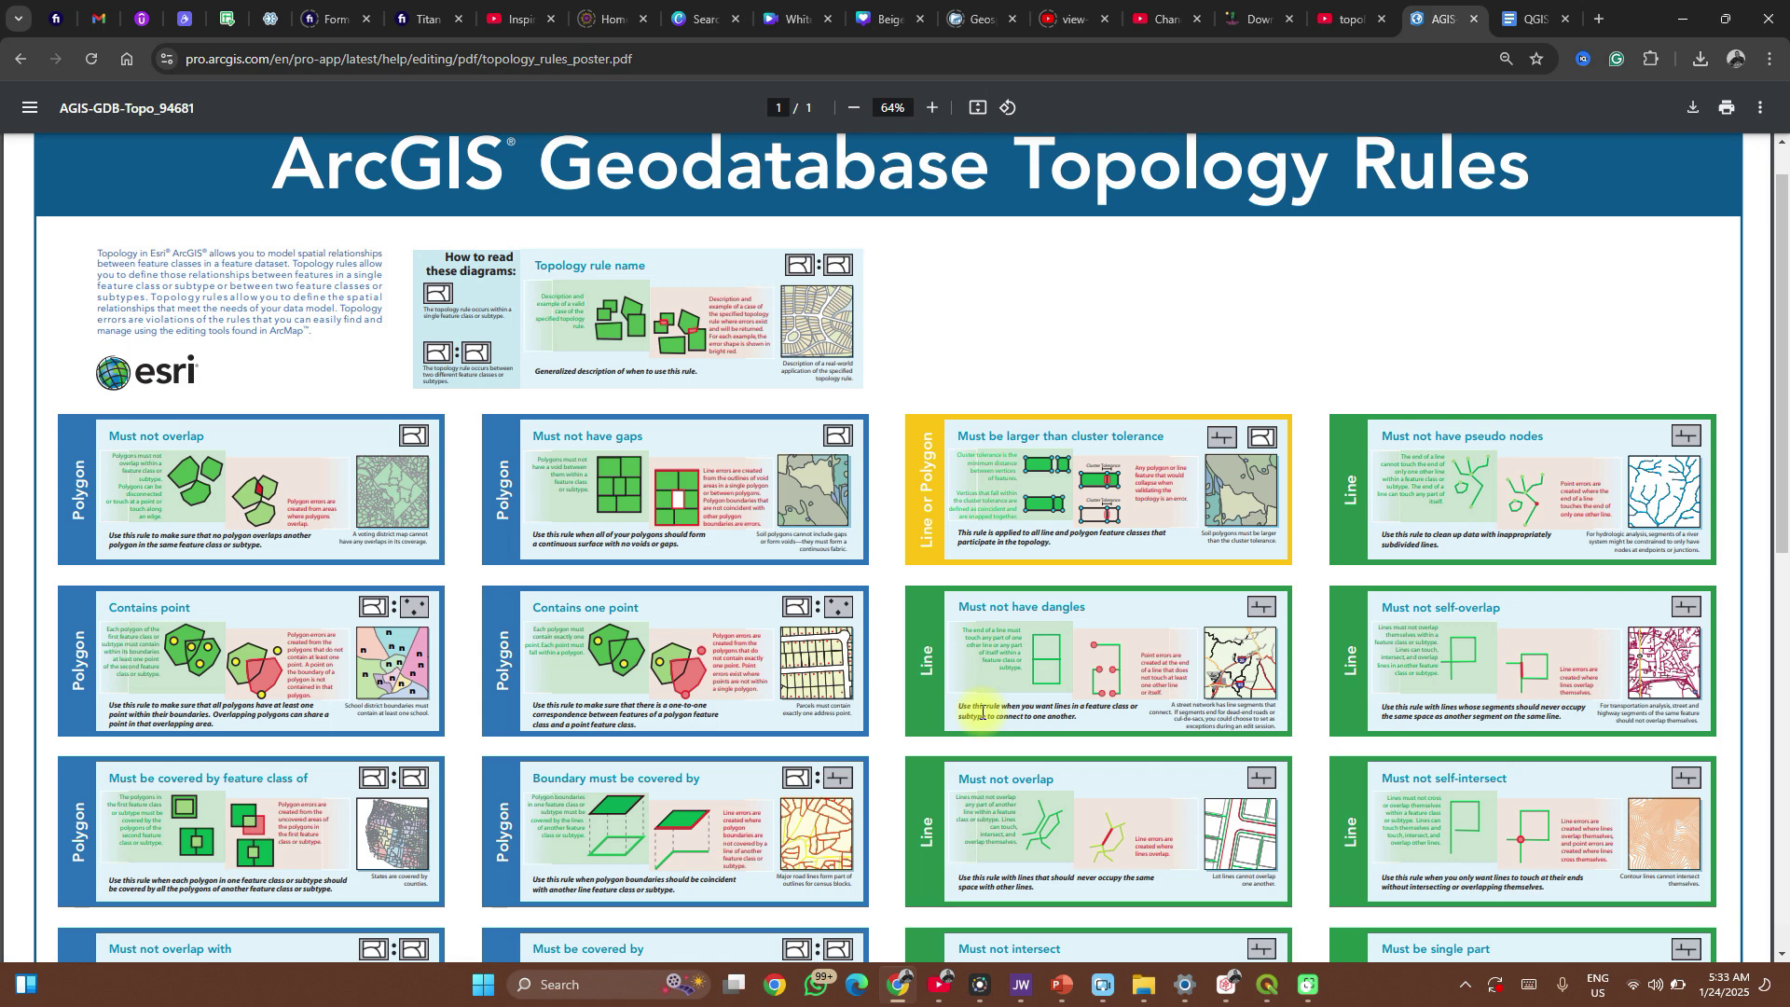
Scroll through the ArcGIS Geodatabase Topology Rules poster PDF, then minimize Chrome to reveal QGIS.
scroll(982, 712, "down", 1)
scroll(981, 713, "down", 2)
scroll(981, 712, "down", 3)
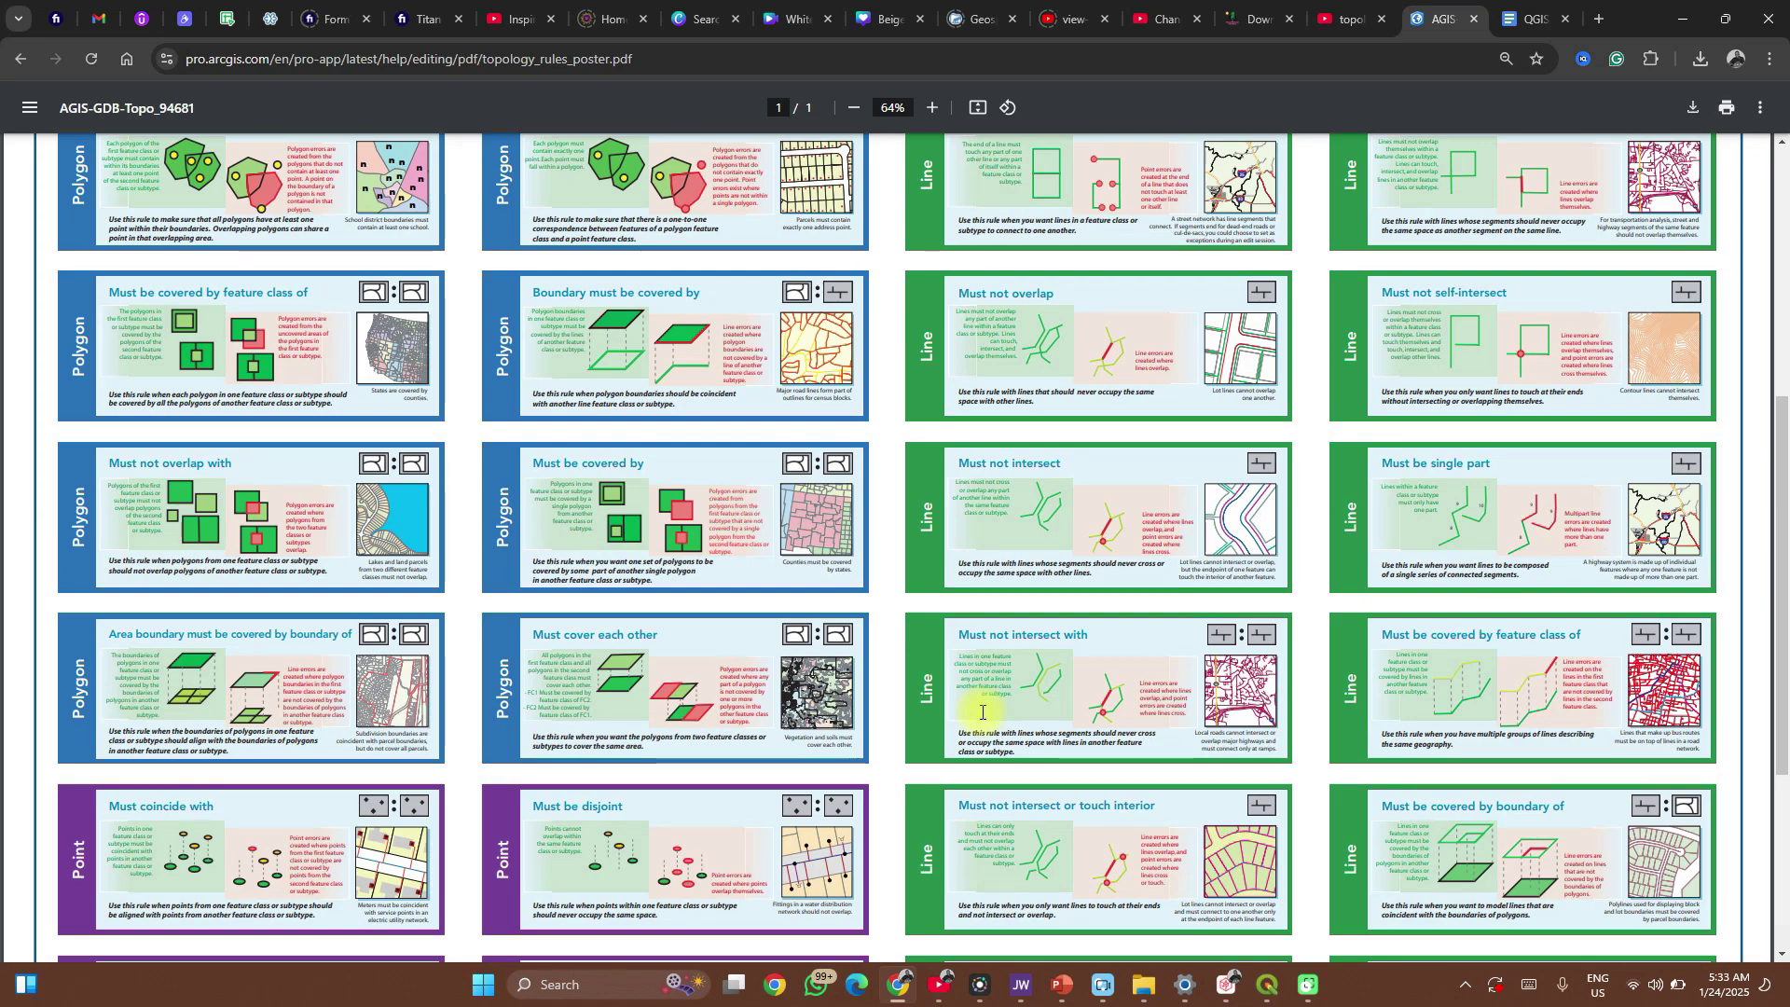
scroll(982, 713, "up", 5)
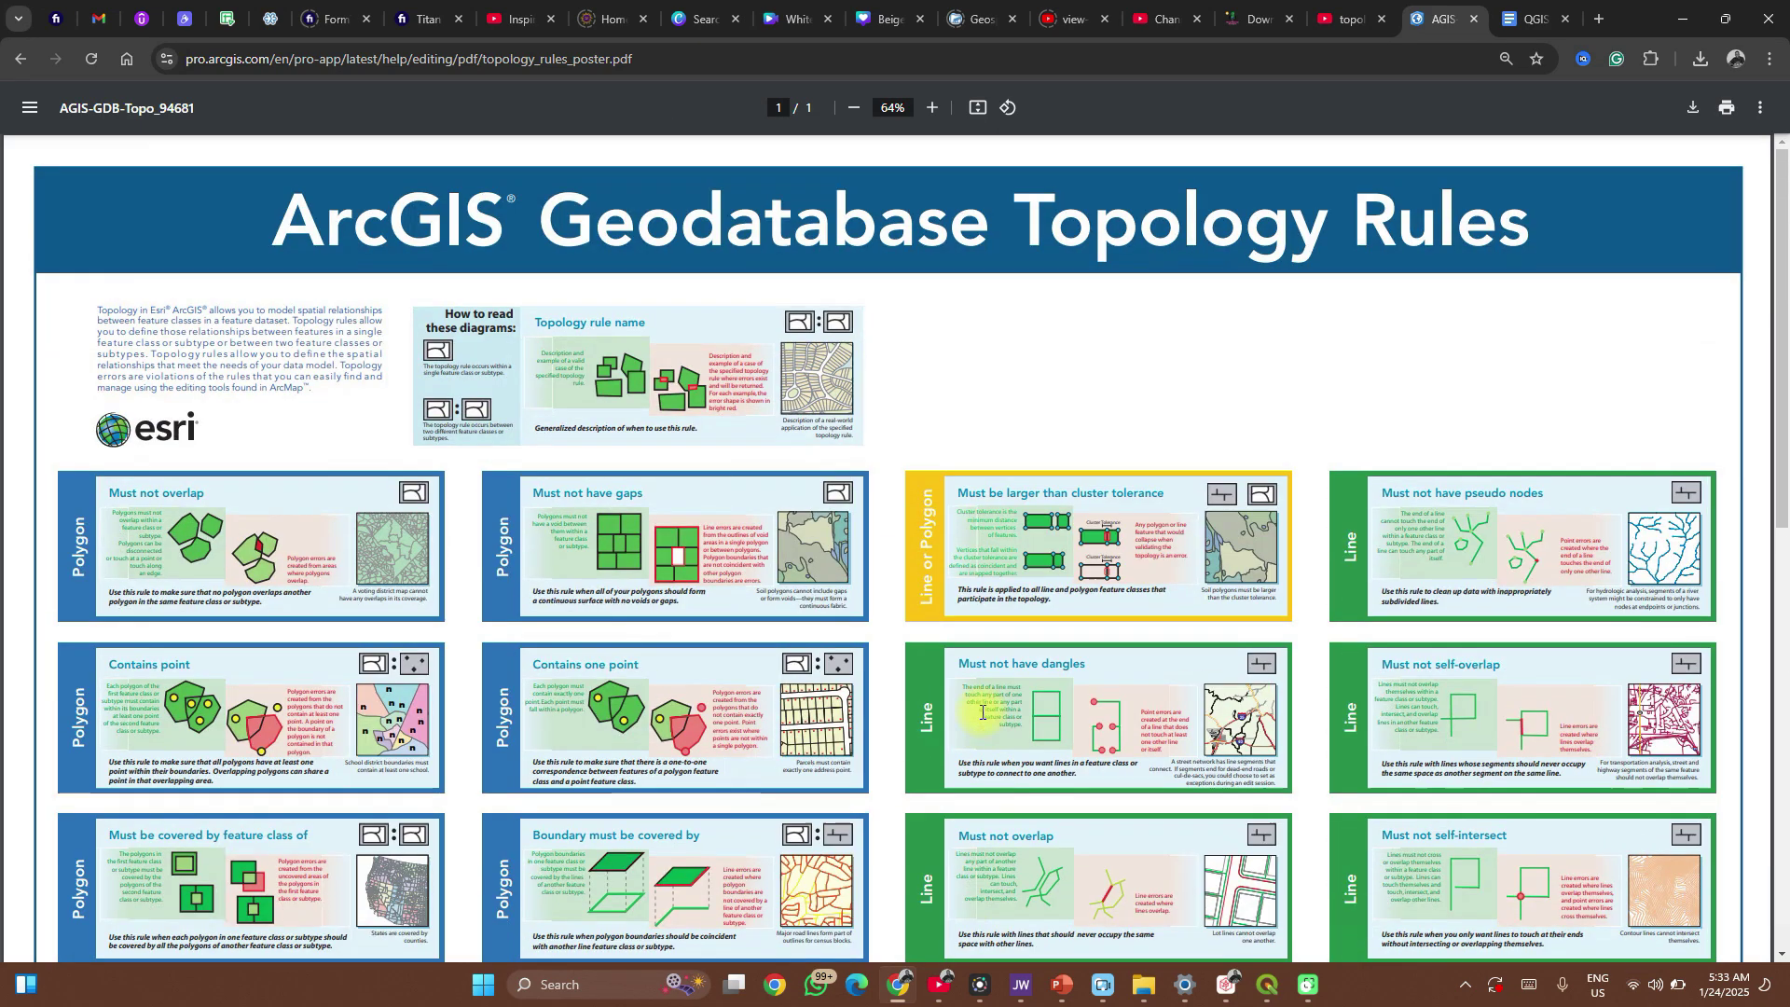
scroll(982, 712, "down", 3)
scroll(981, 712, "down", 5)
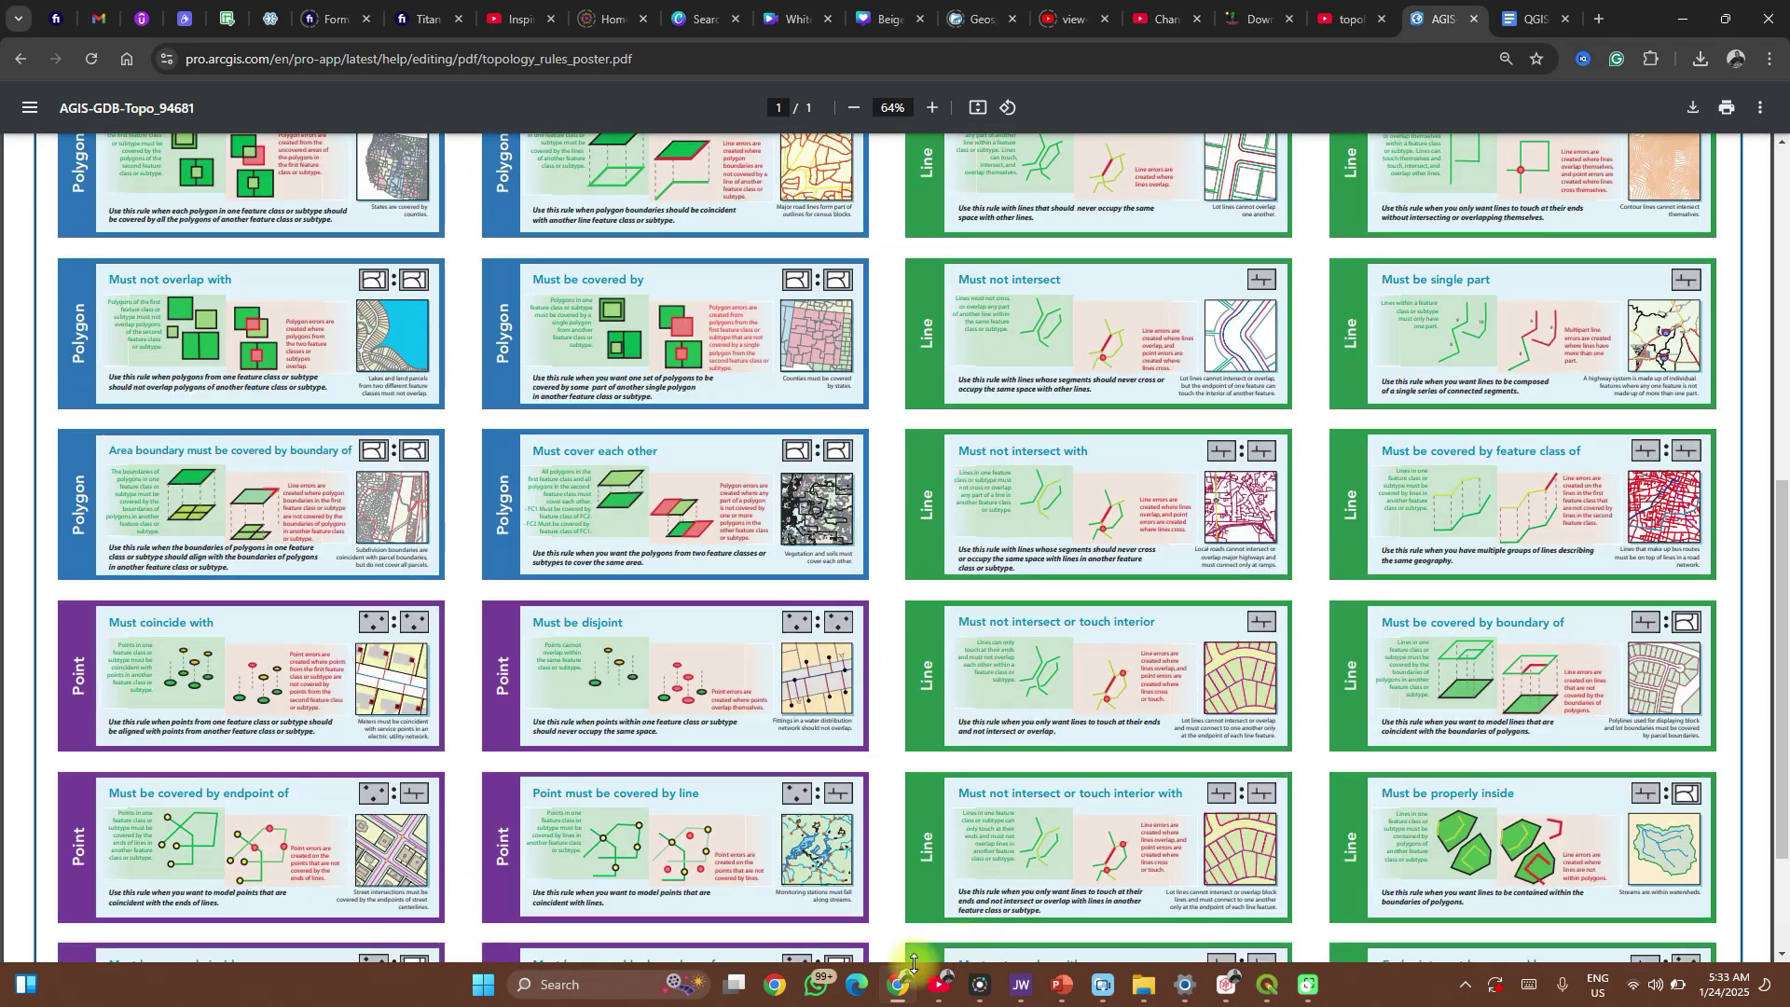
left_click(898, 988)
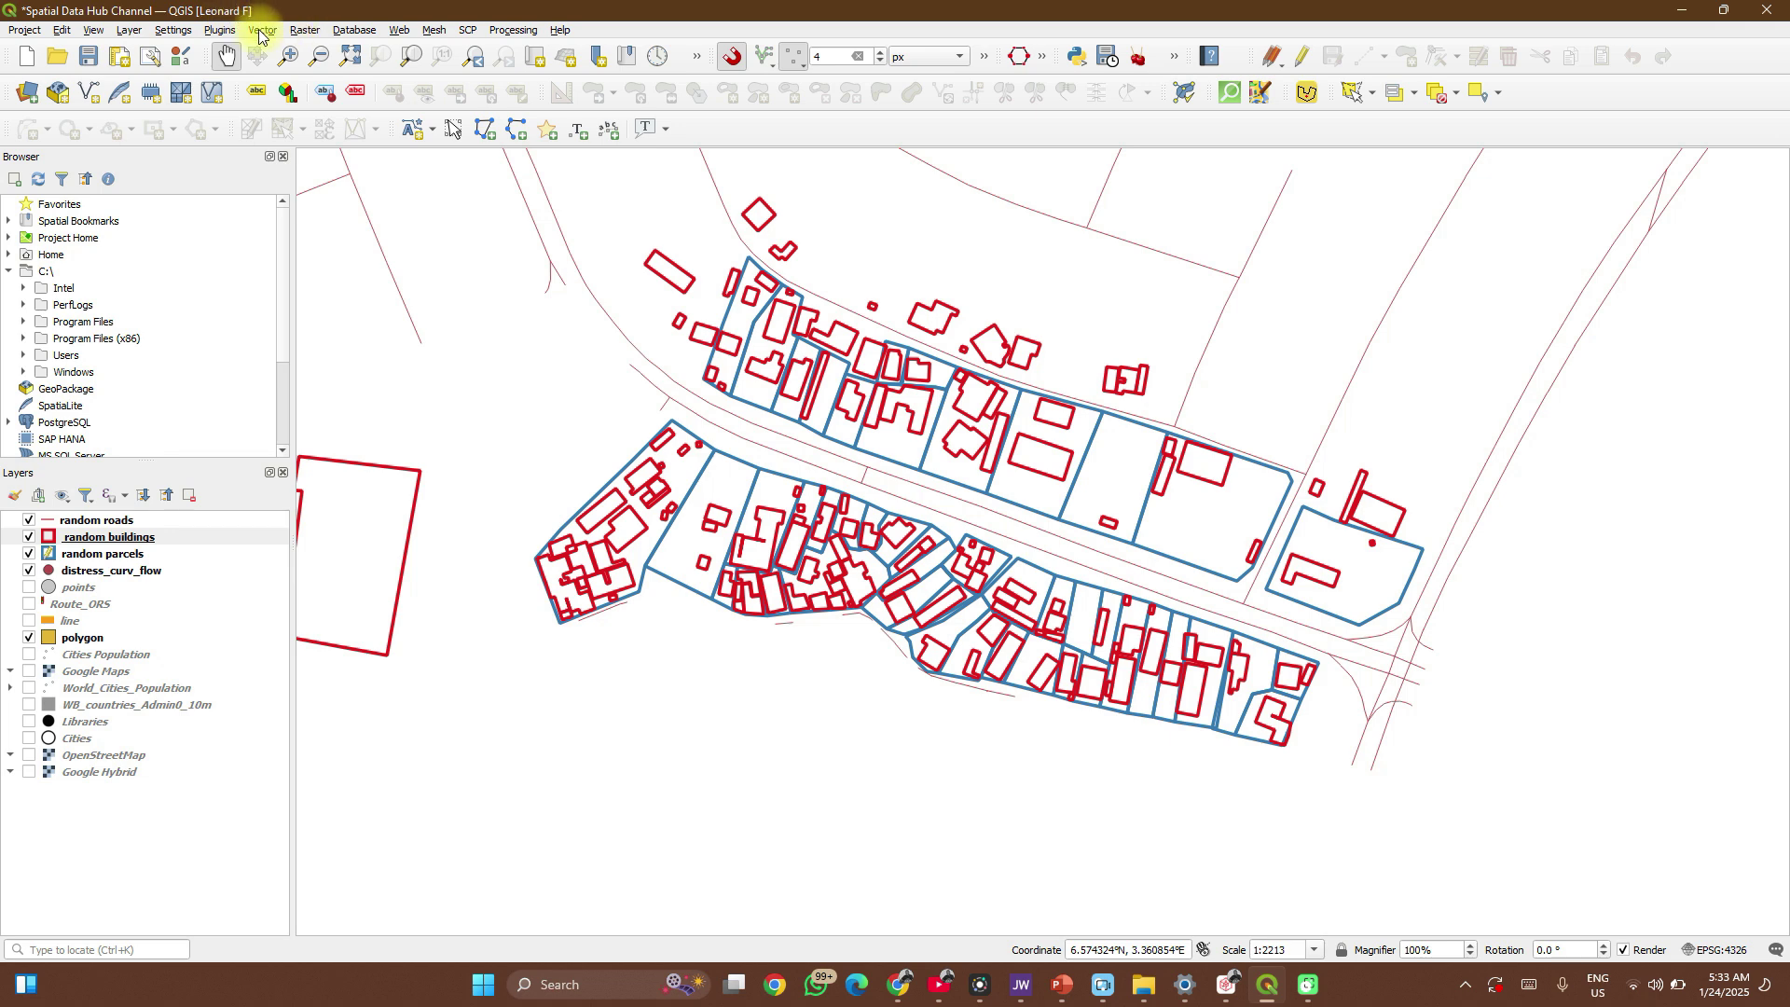
left_click(221, 30)
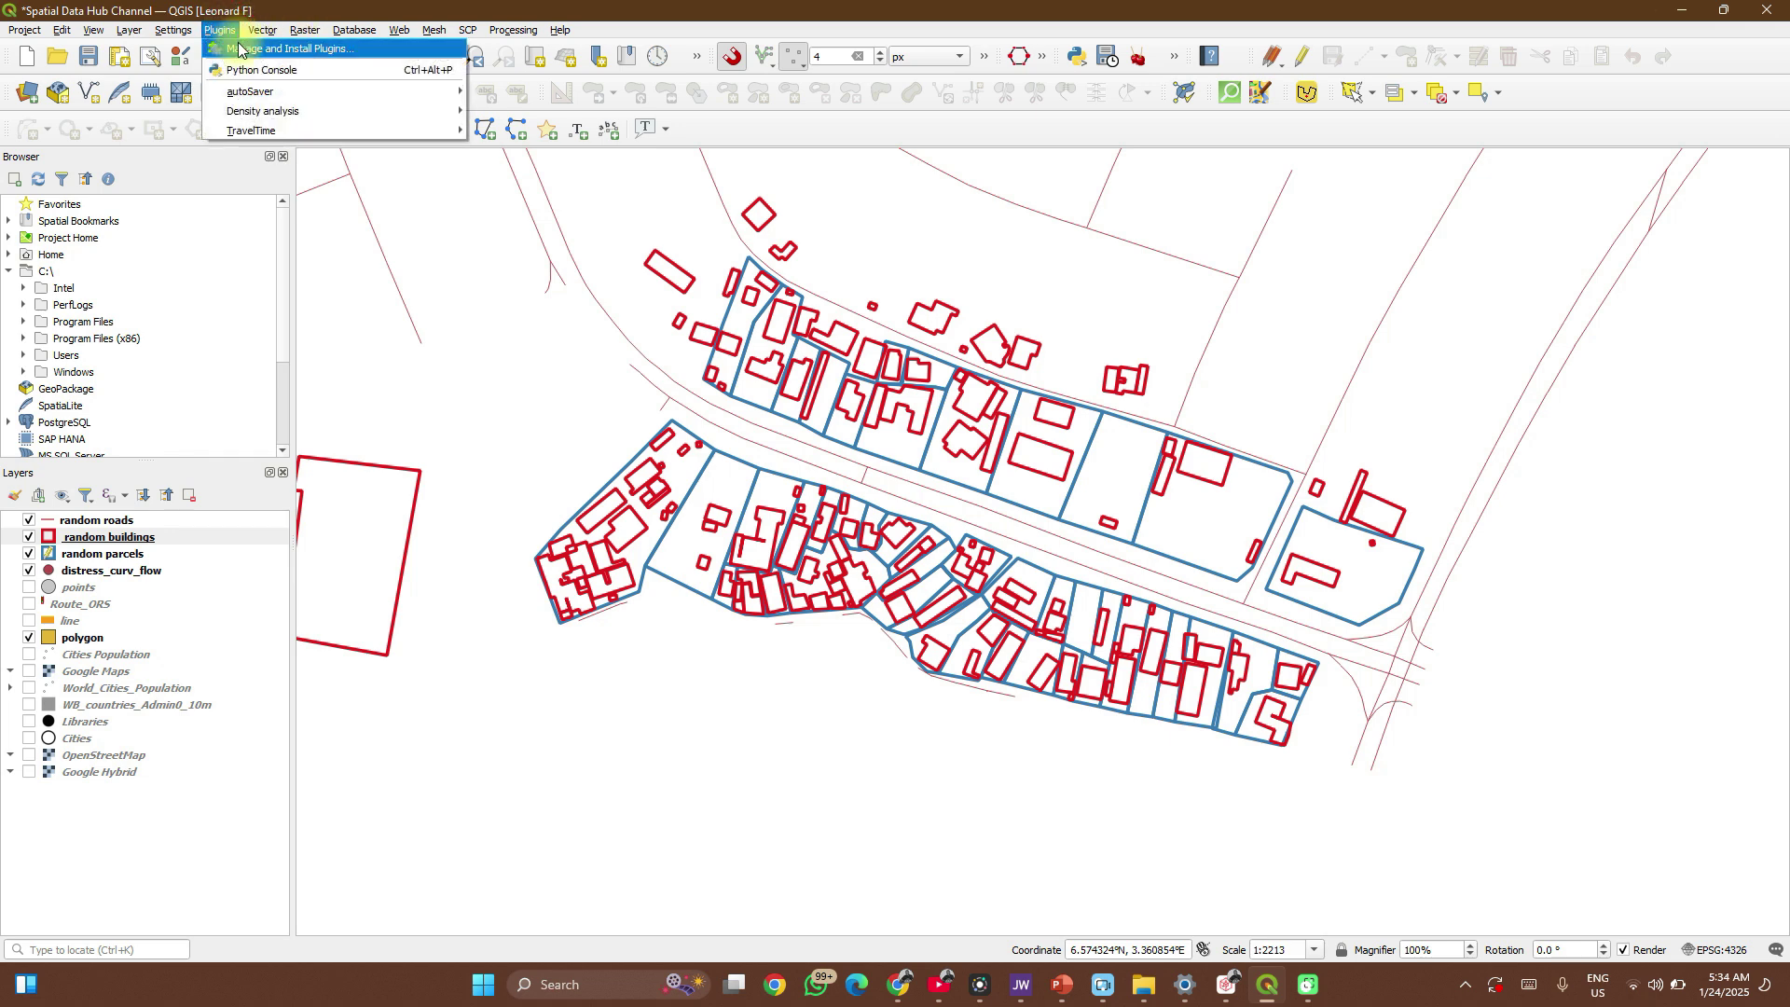
left_click(240, 48)
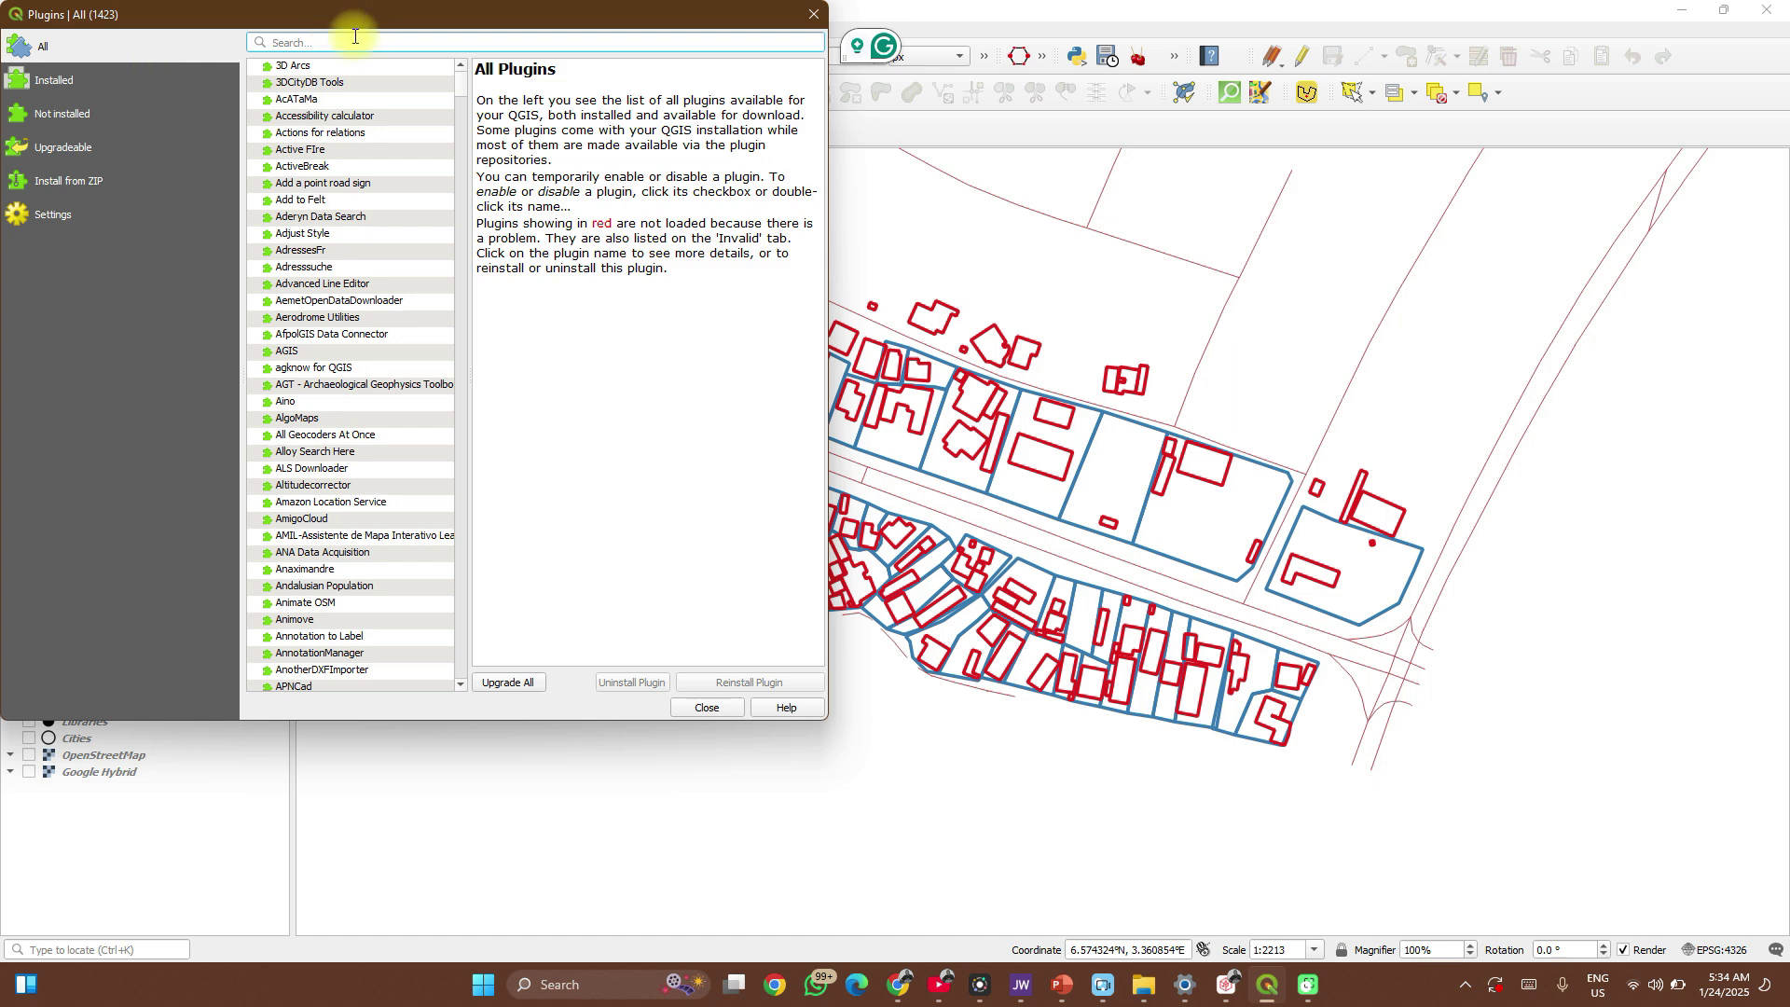
type("topo")
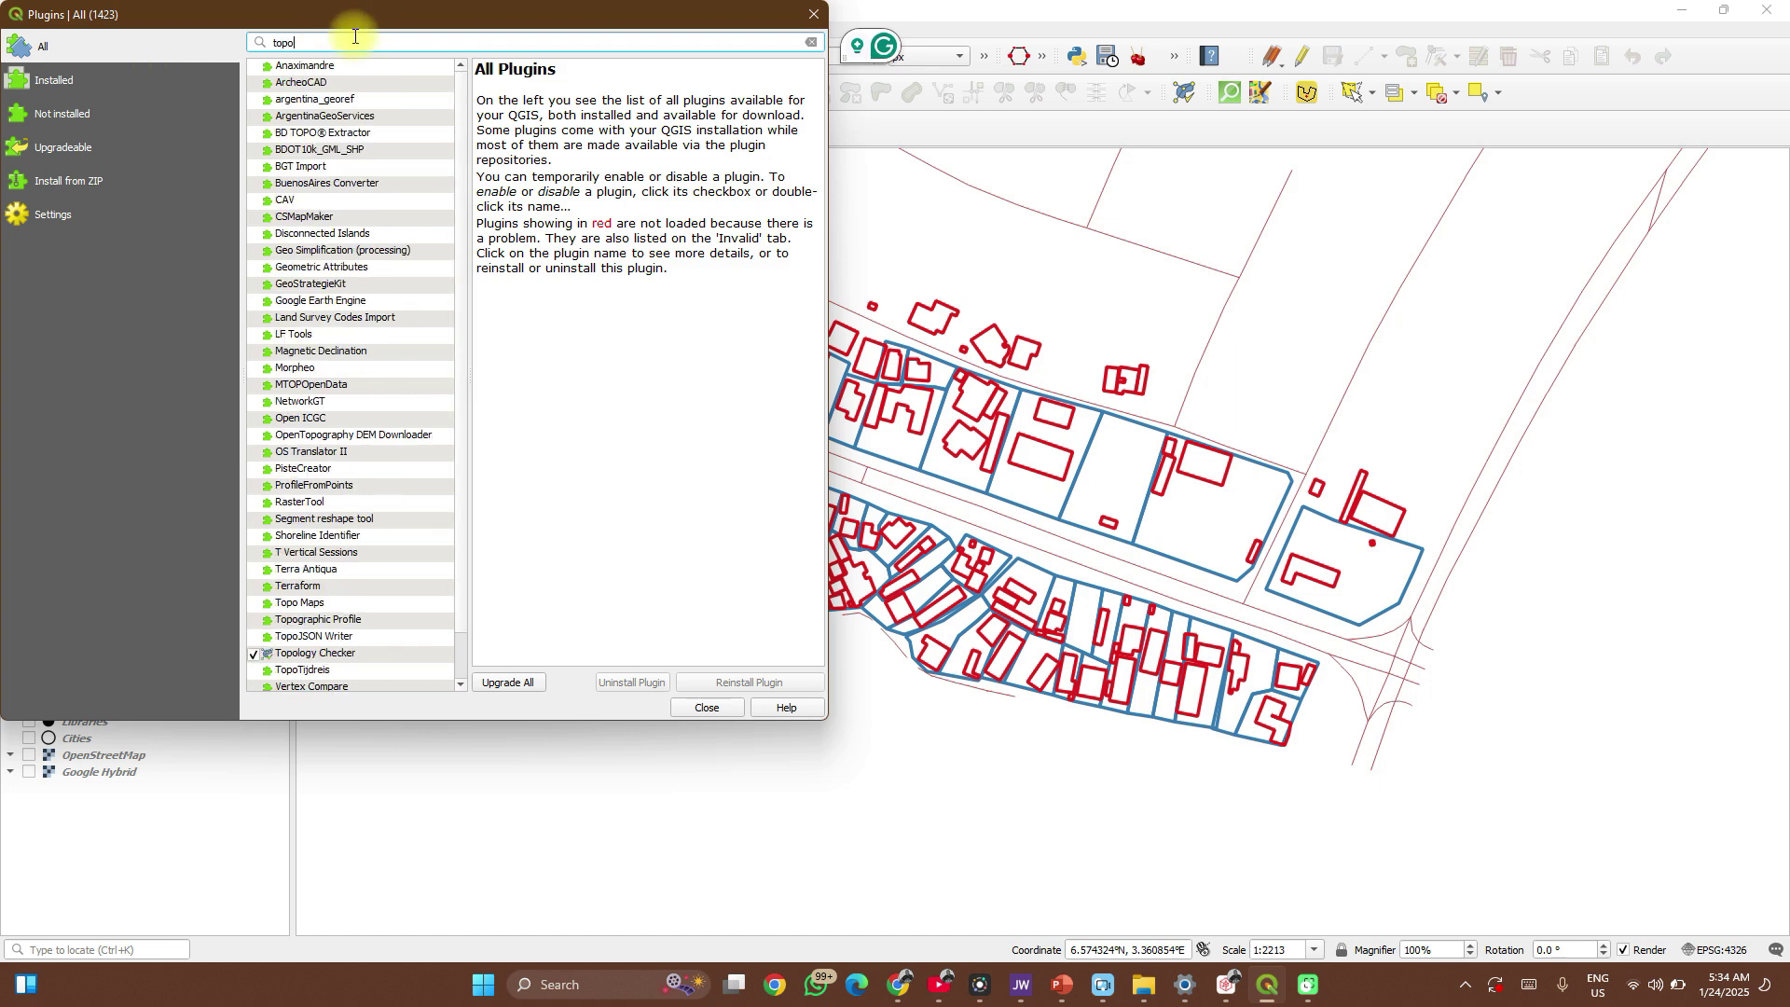
type("l")
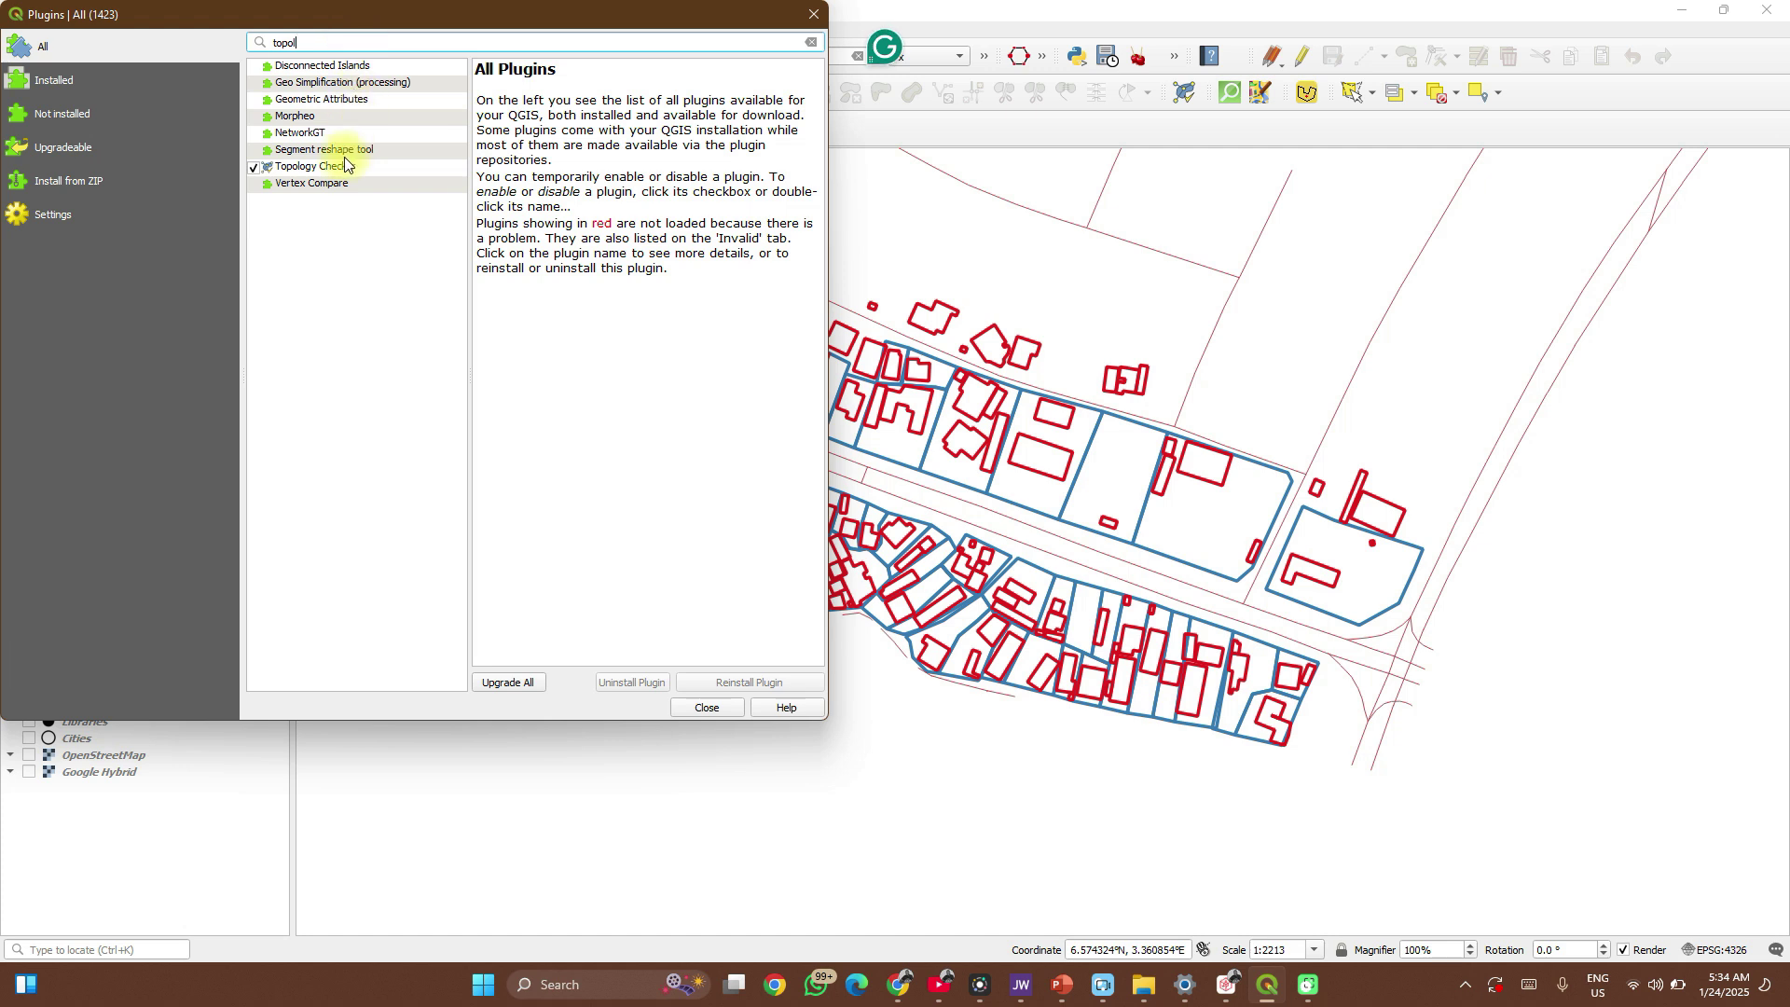
left_click(345, 168)
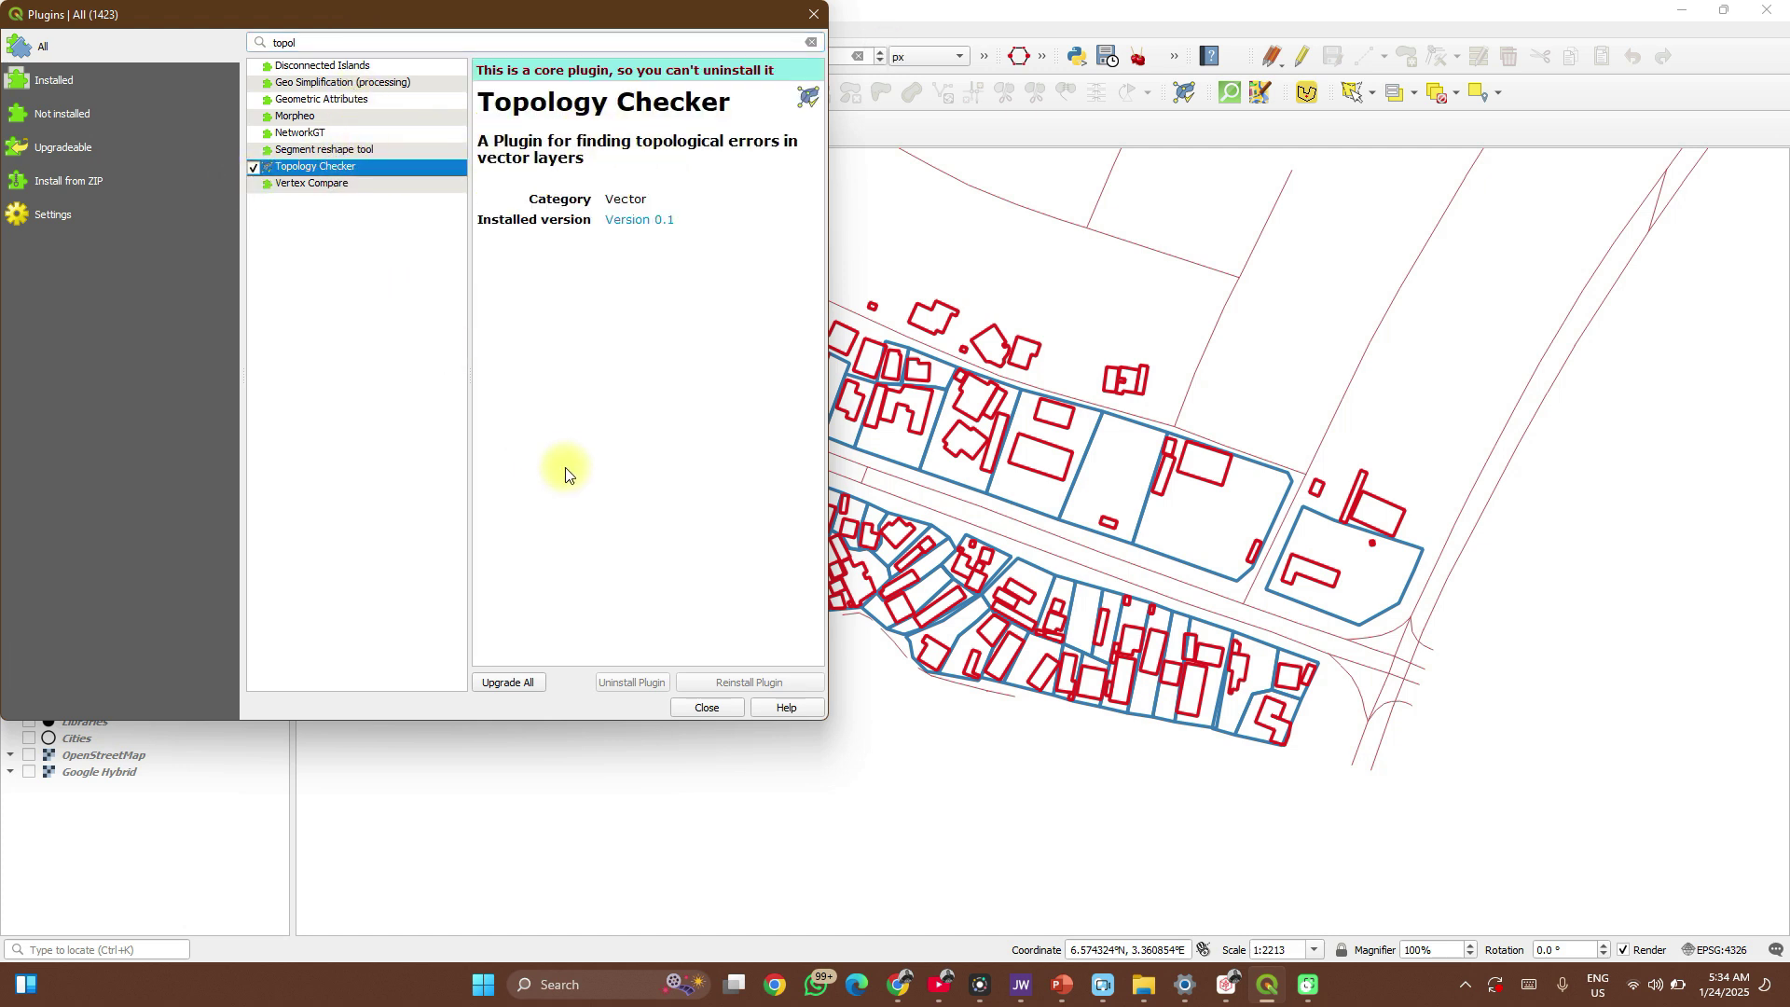
left_click(707, 708)
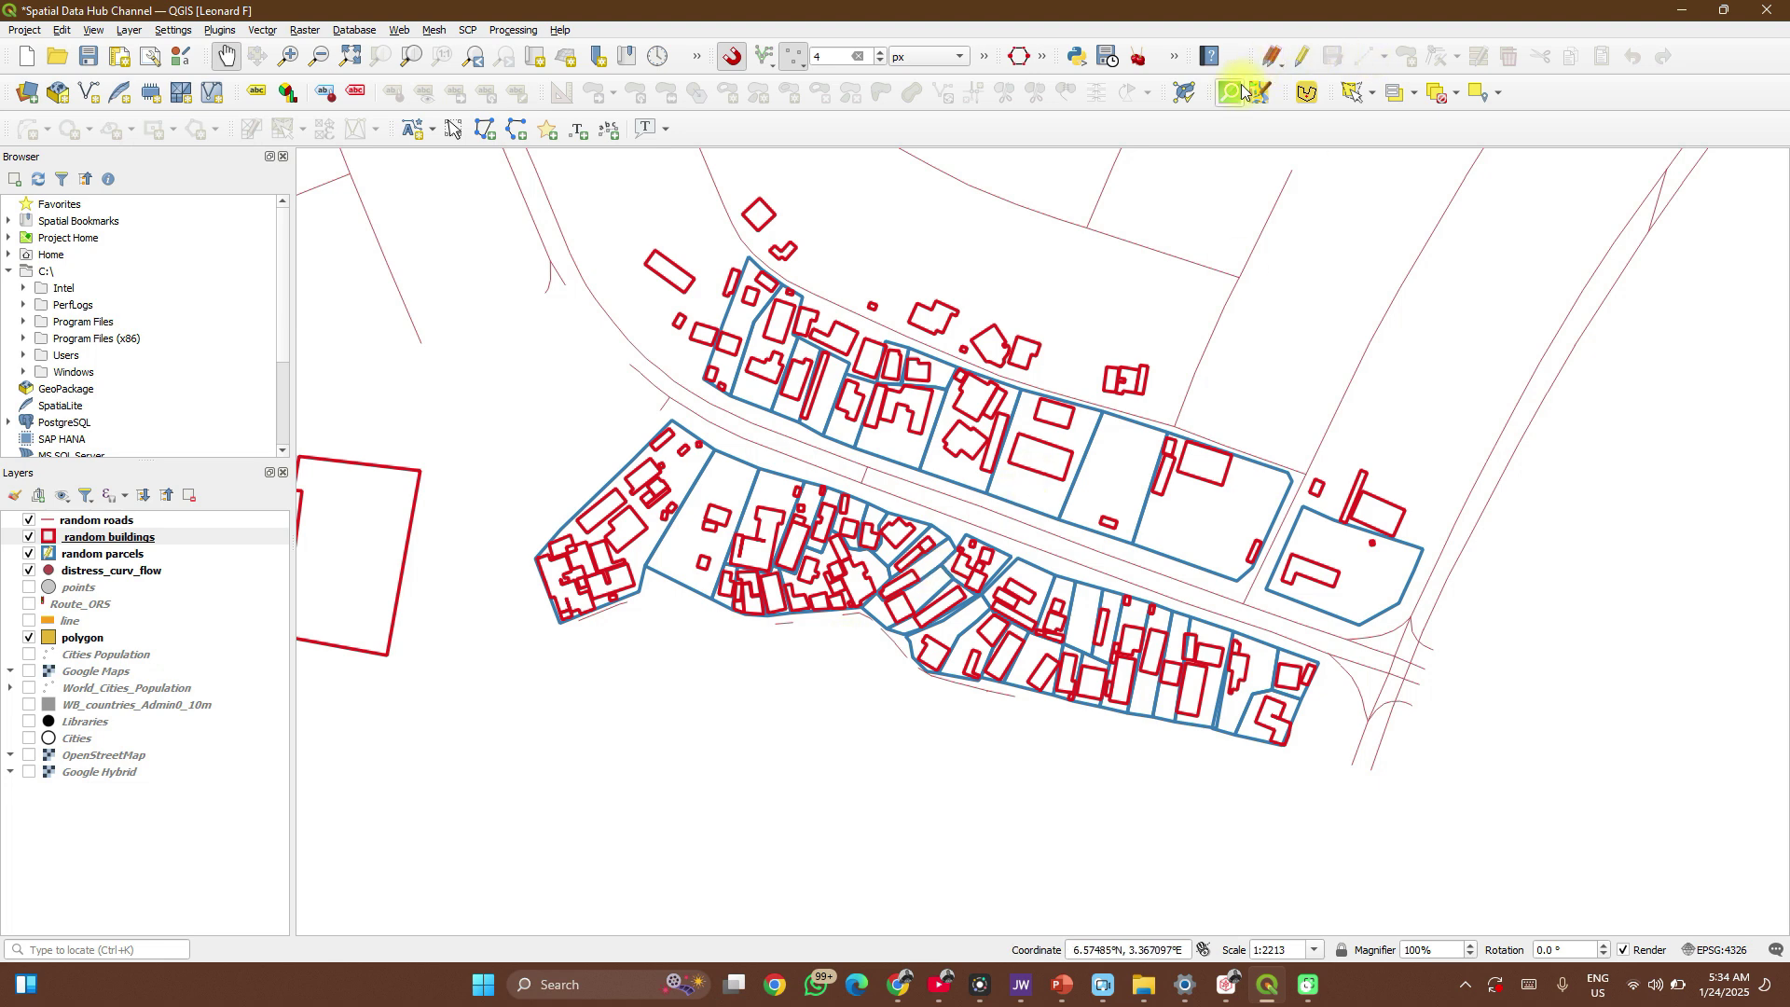
Show the Topology Checker panel and bring up its empty Topology Rule Settings dialog.
right_click(1583, 94)
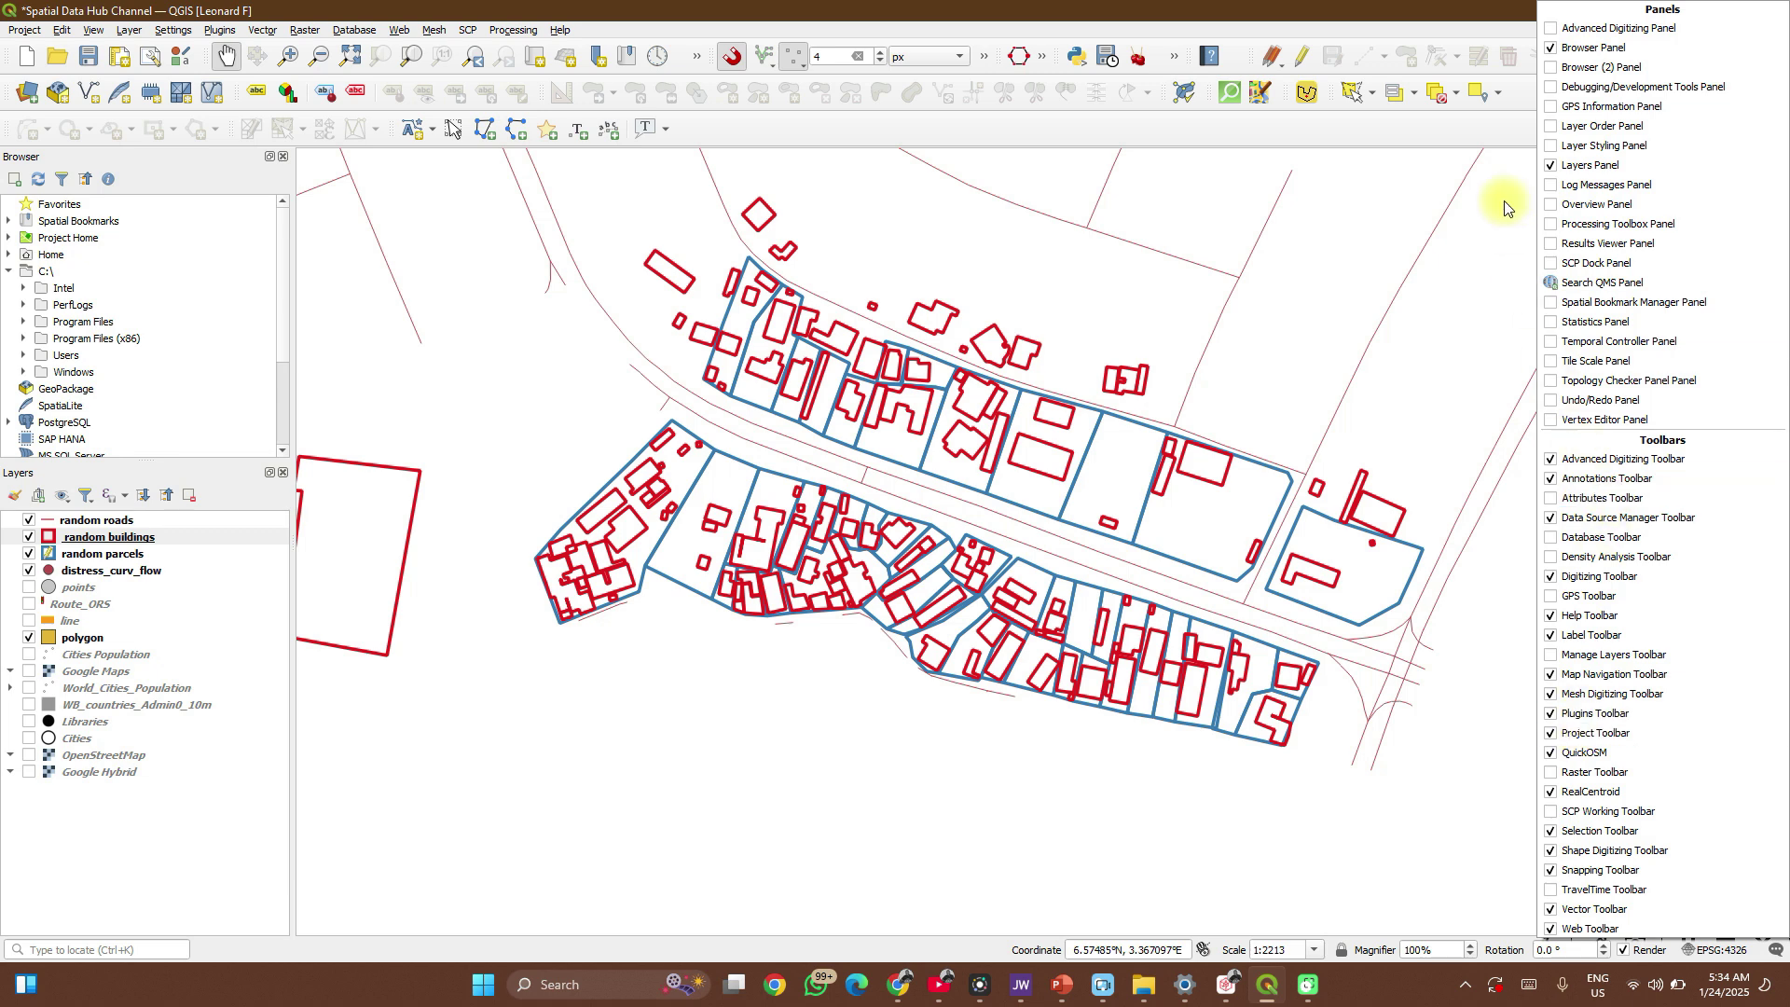
left_click(1519, 110)
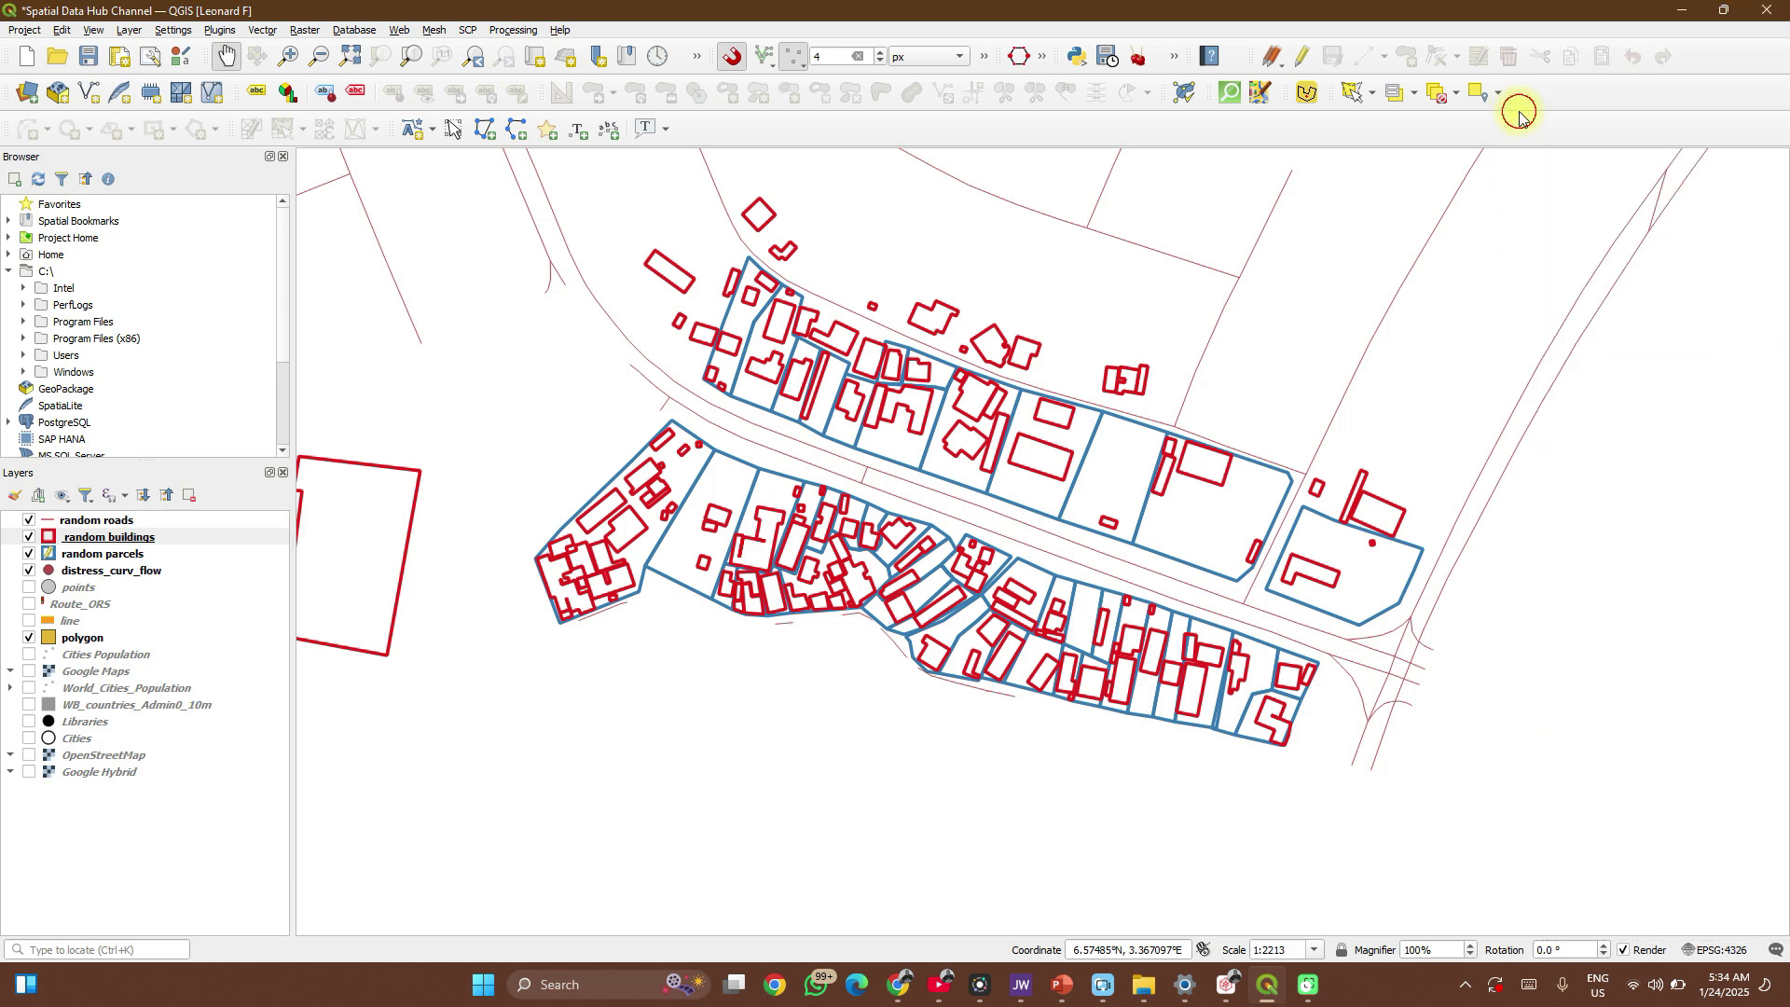
left_click(1190, 97)
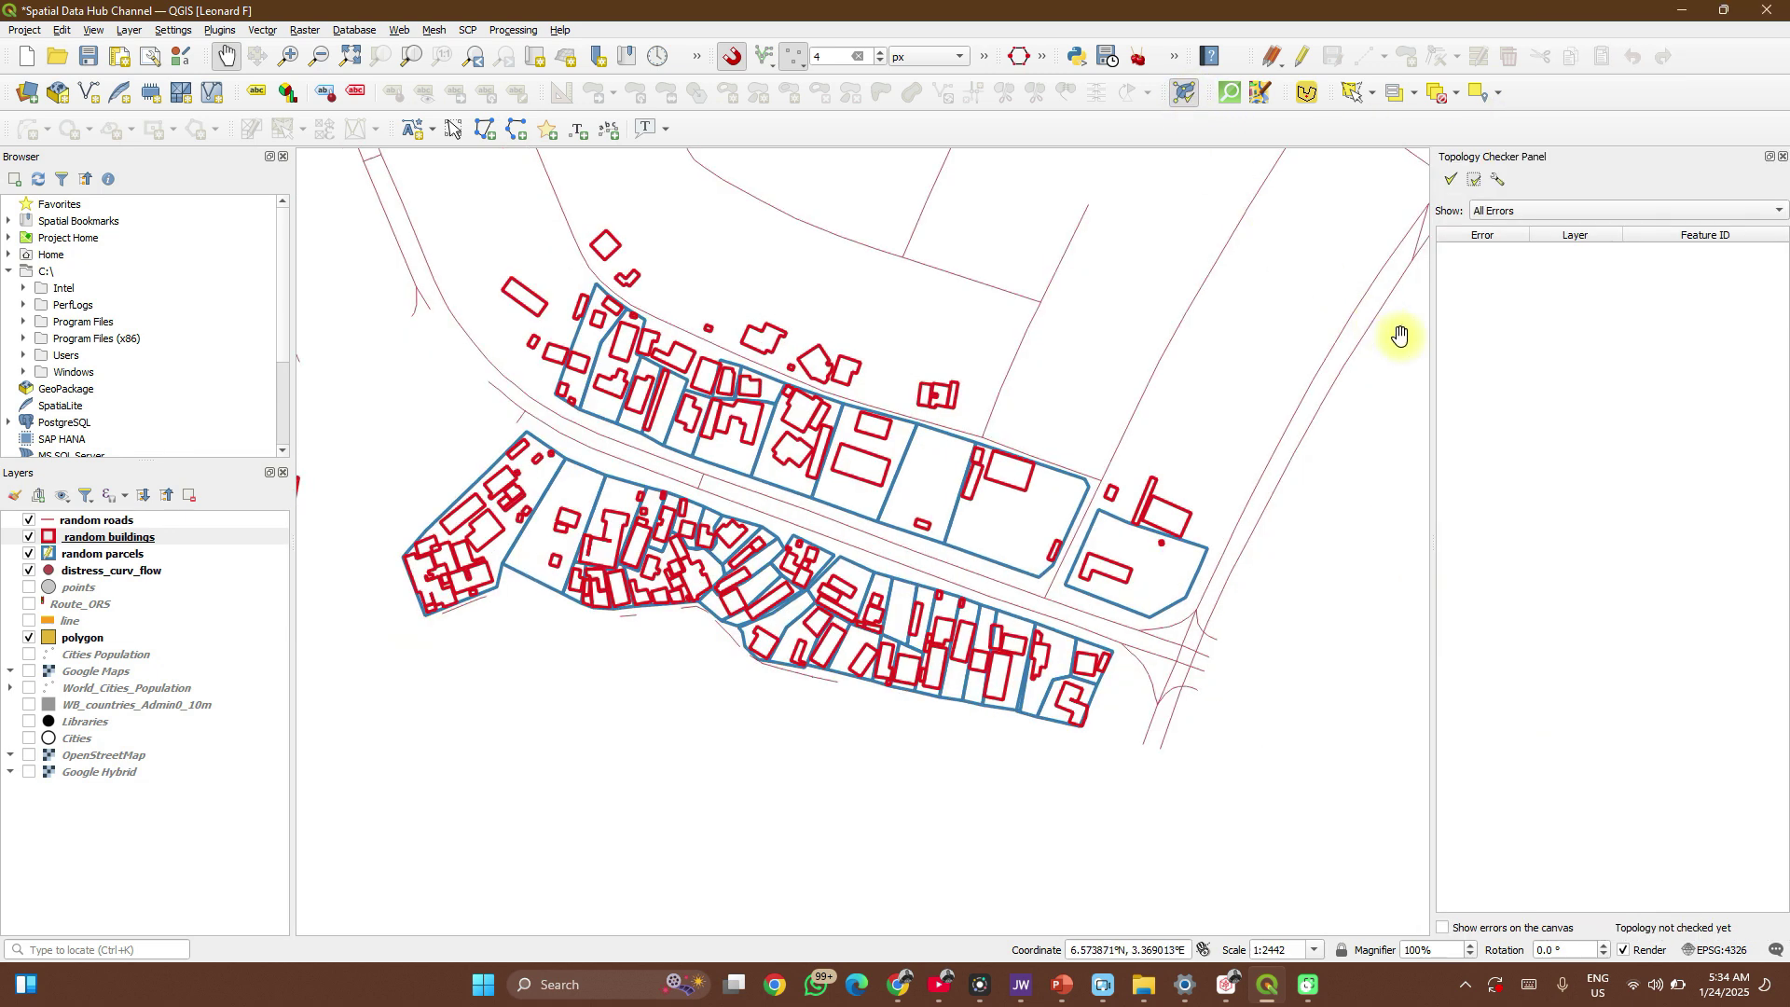
left_click(1498, 180)
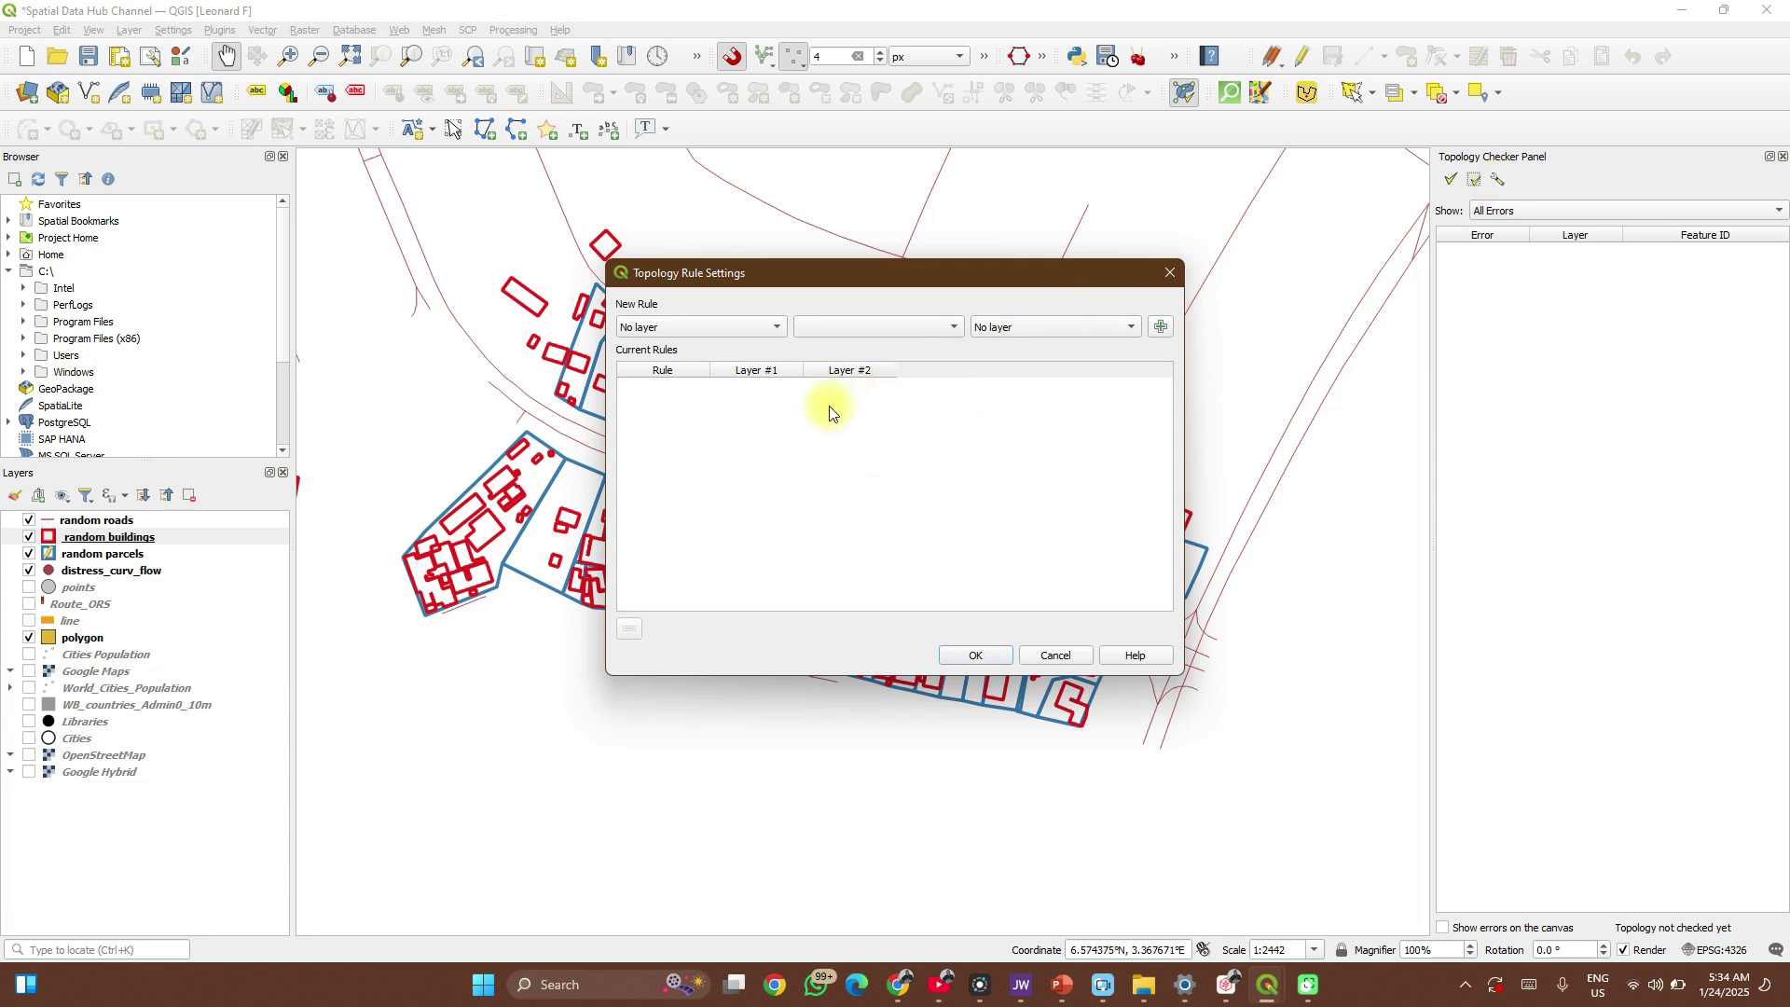
Add the first topology rule: random buildings must not overlap.
left_click_drag(792, 270, 820, 337)
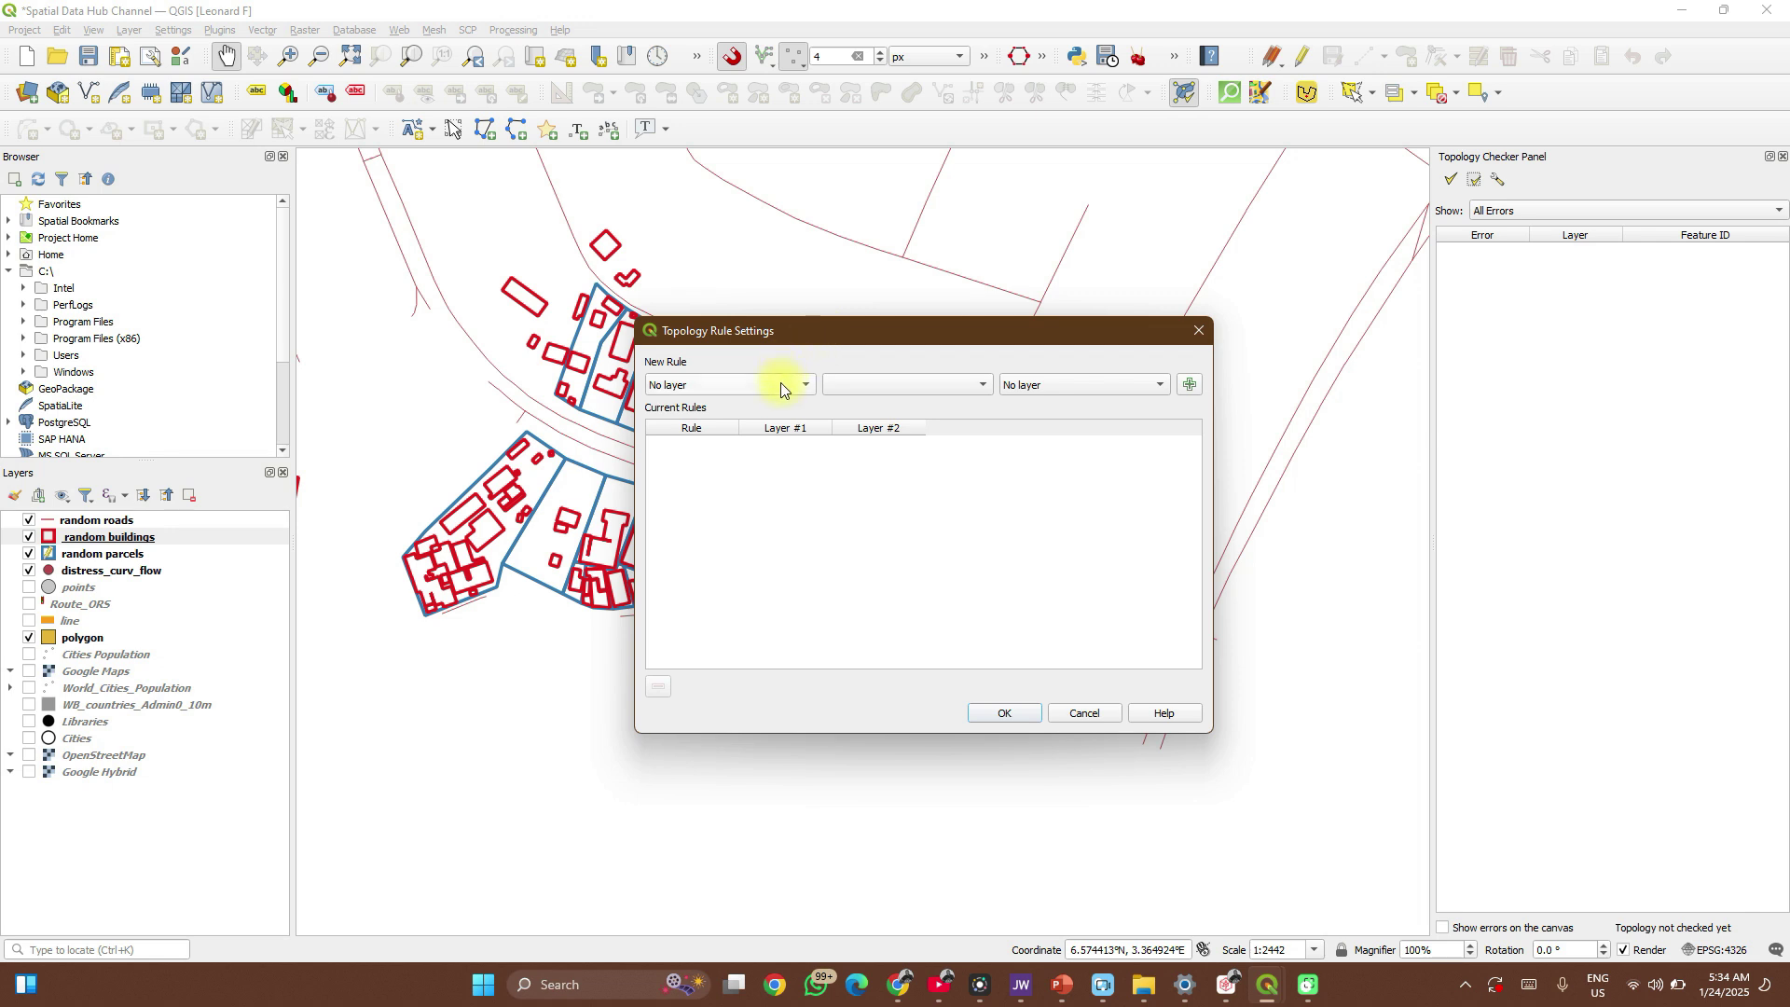
left_click(781, 387)
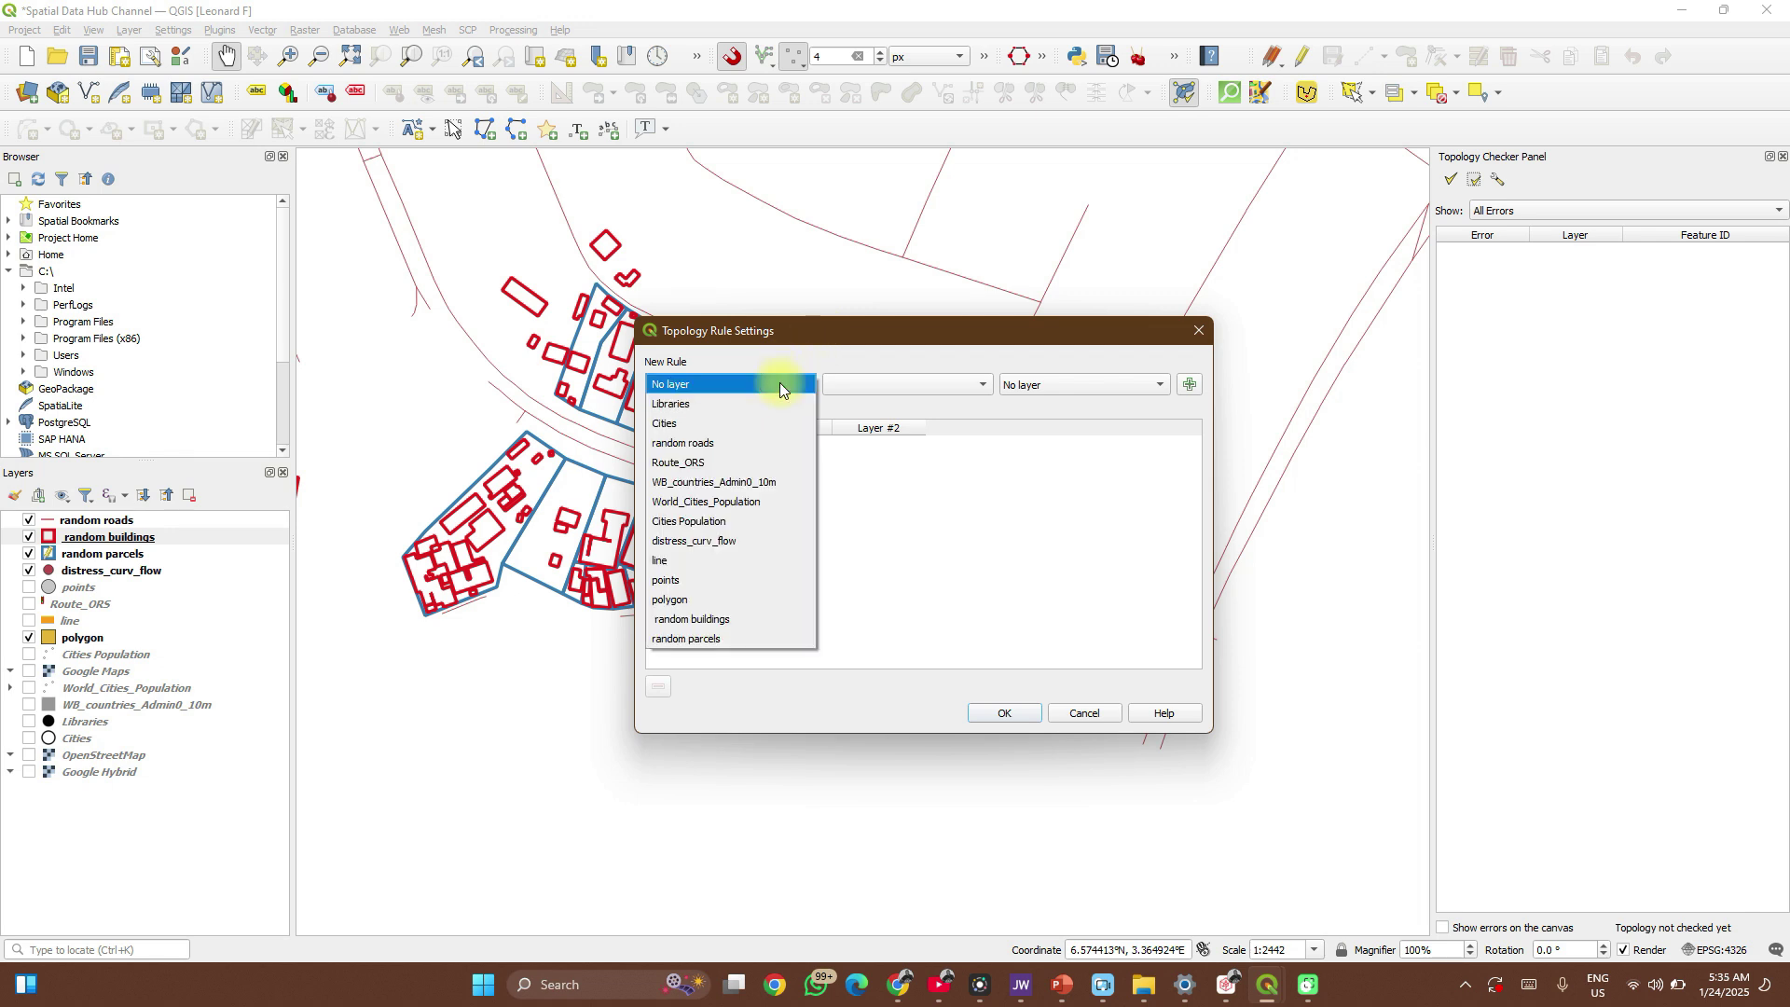
left_click(760, 620)
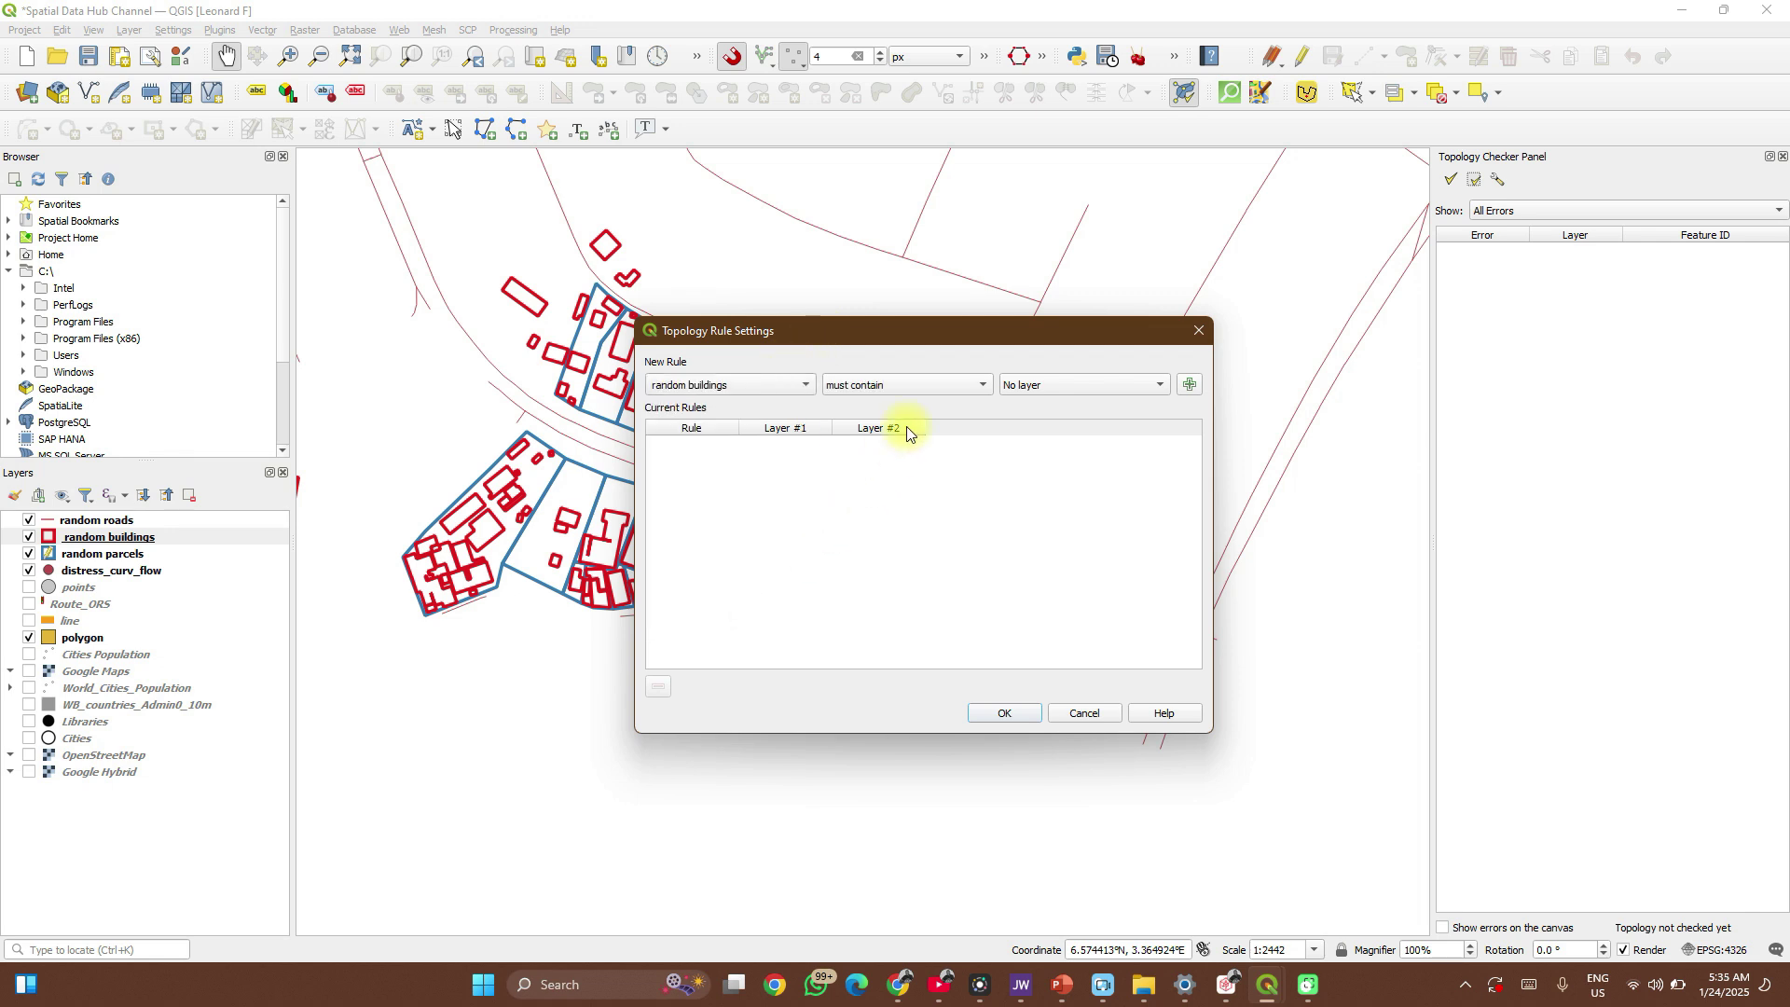
left_click(920, 385)
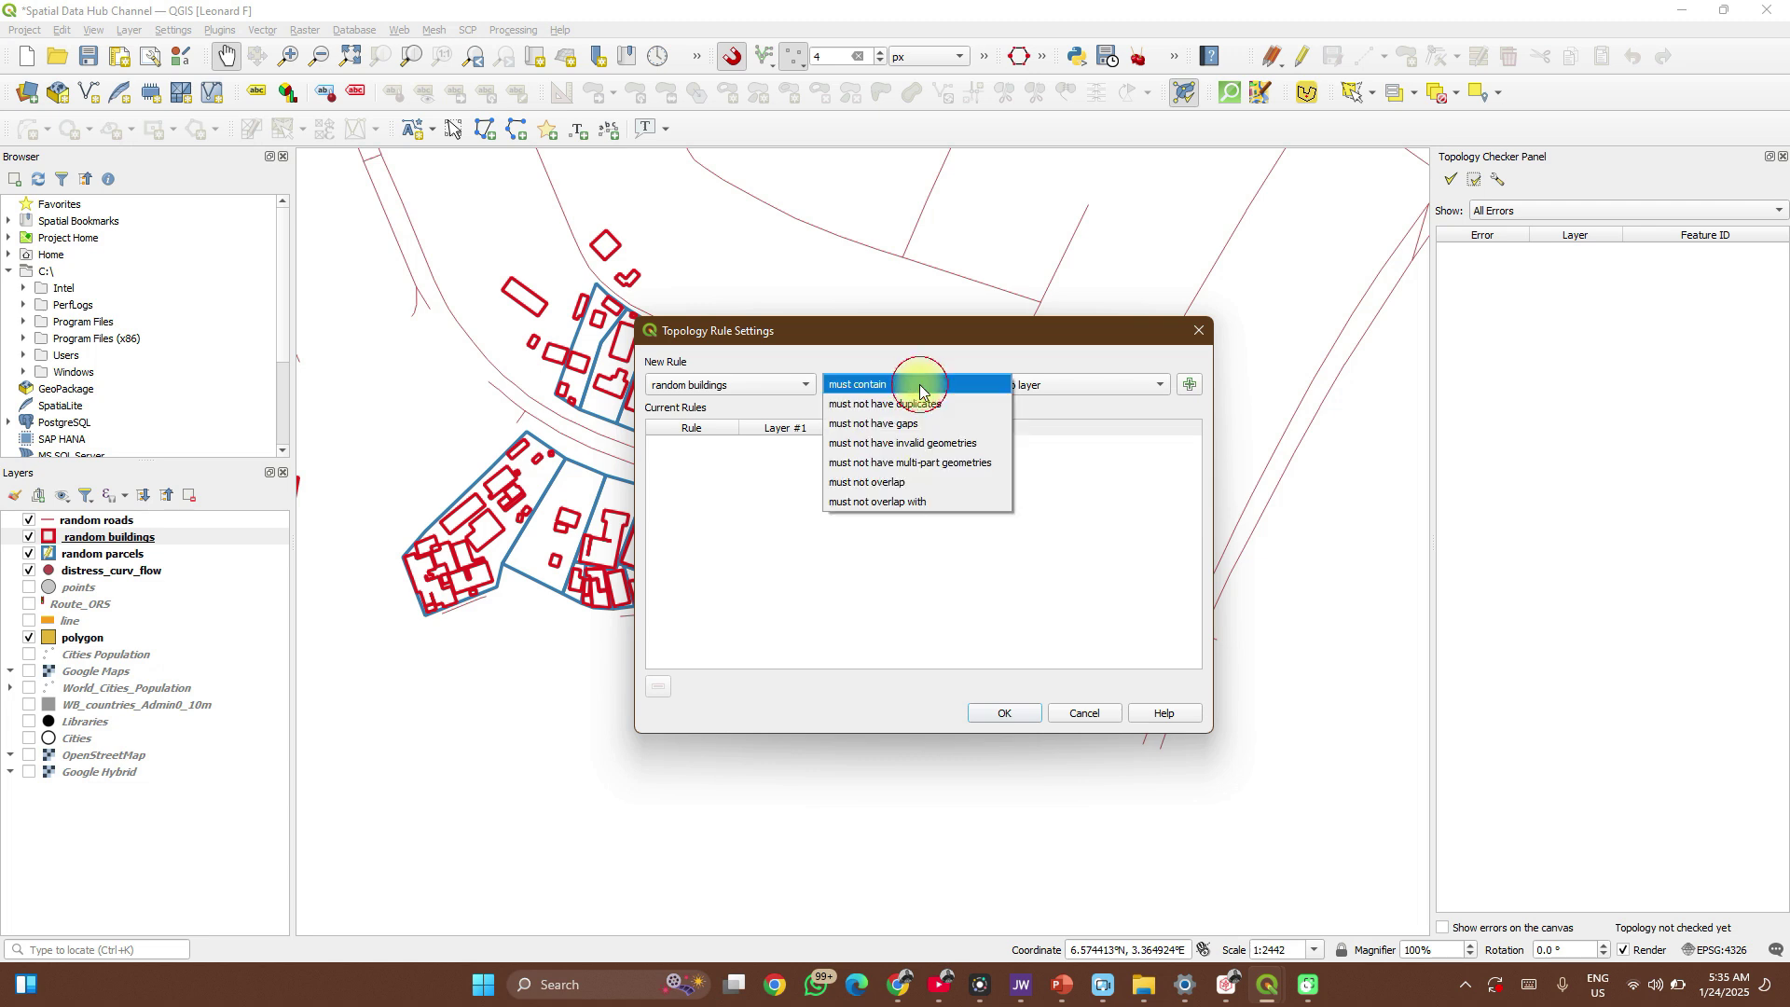
left_click(911, 485)
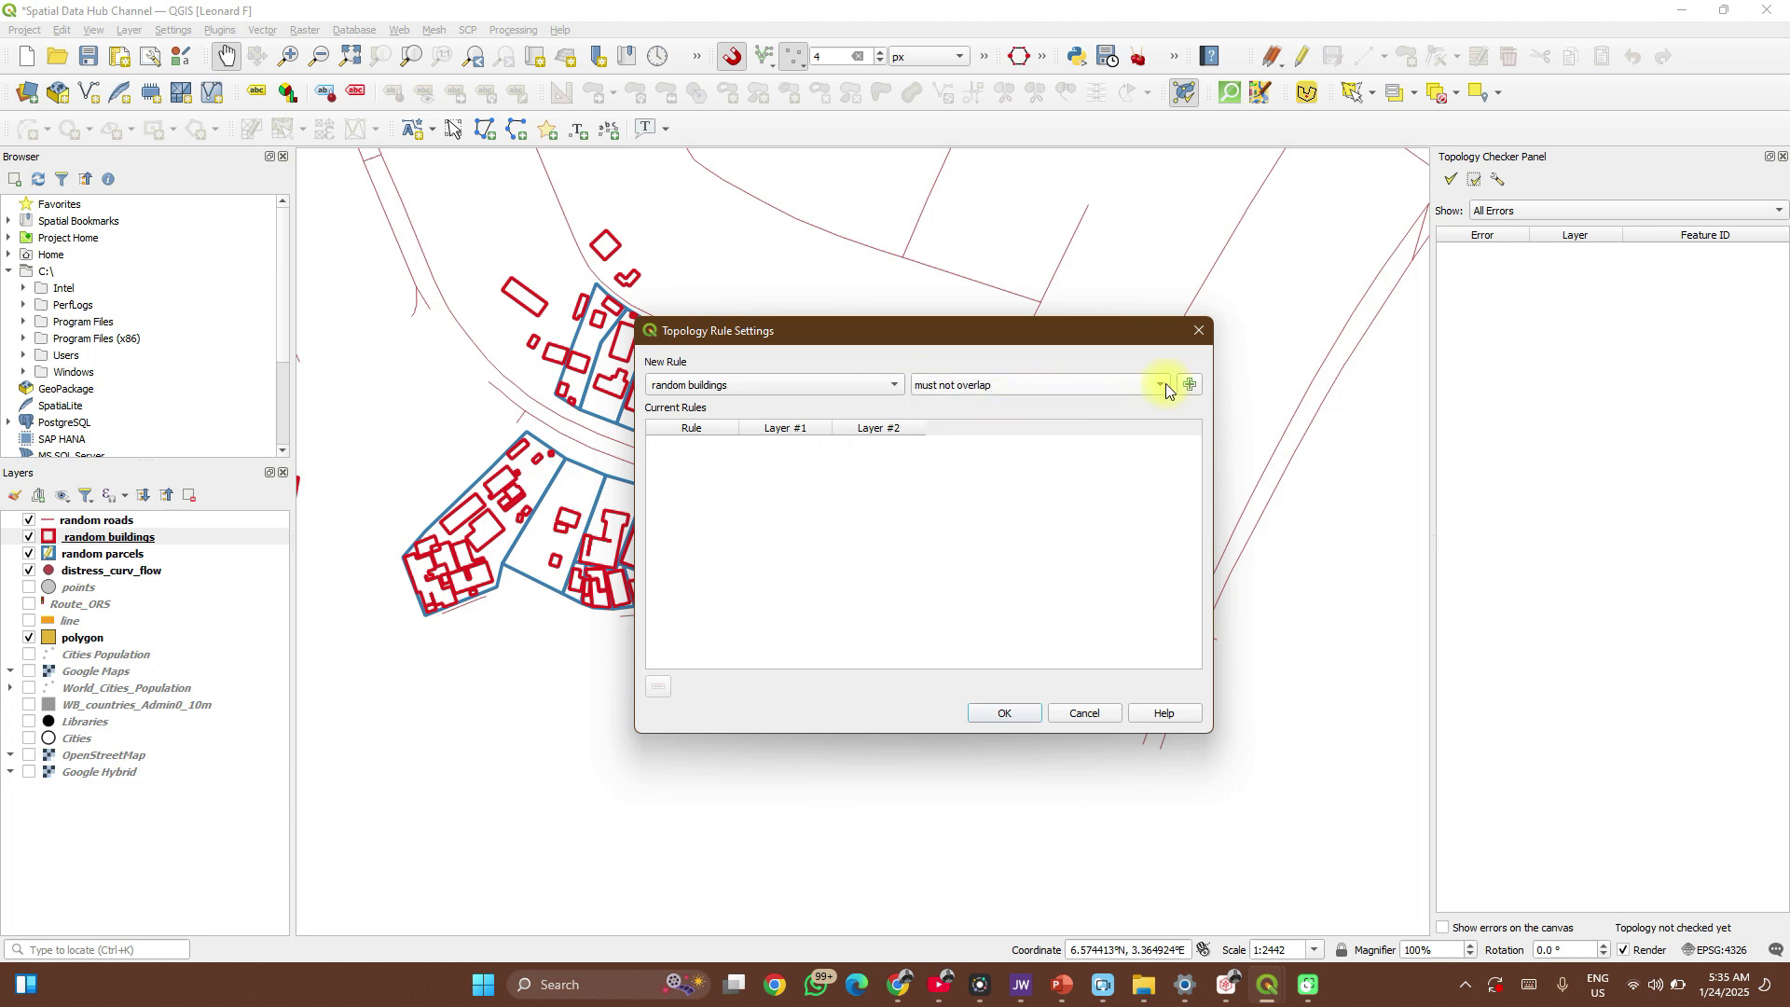
left_click(1190, 384)
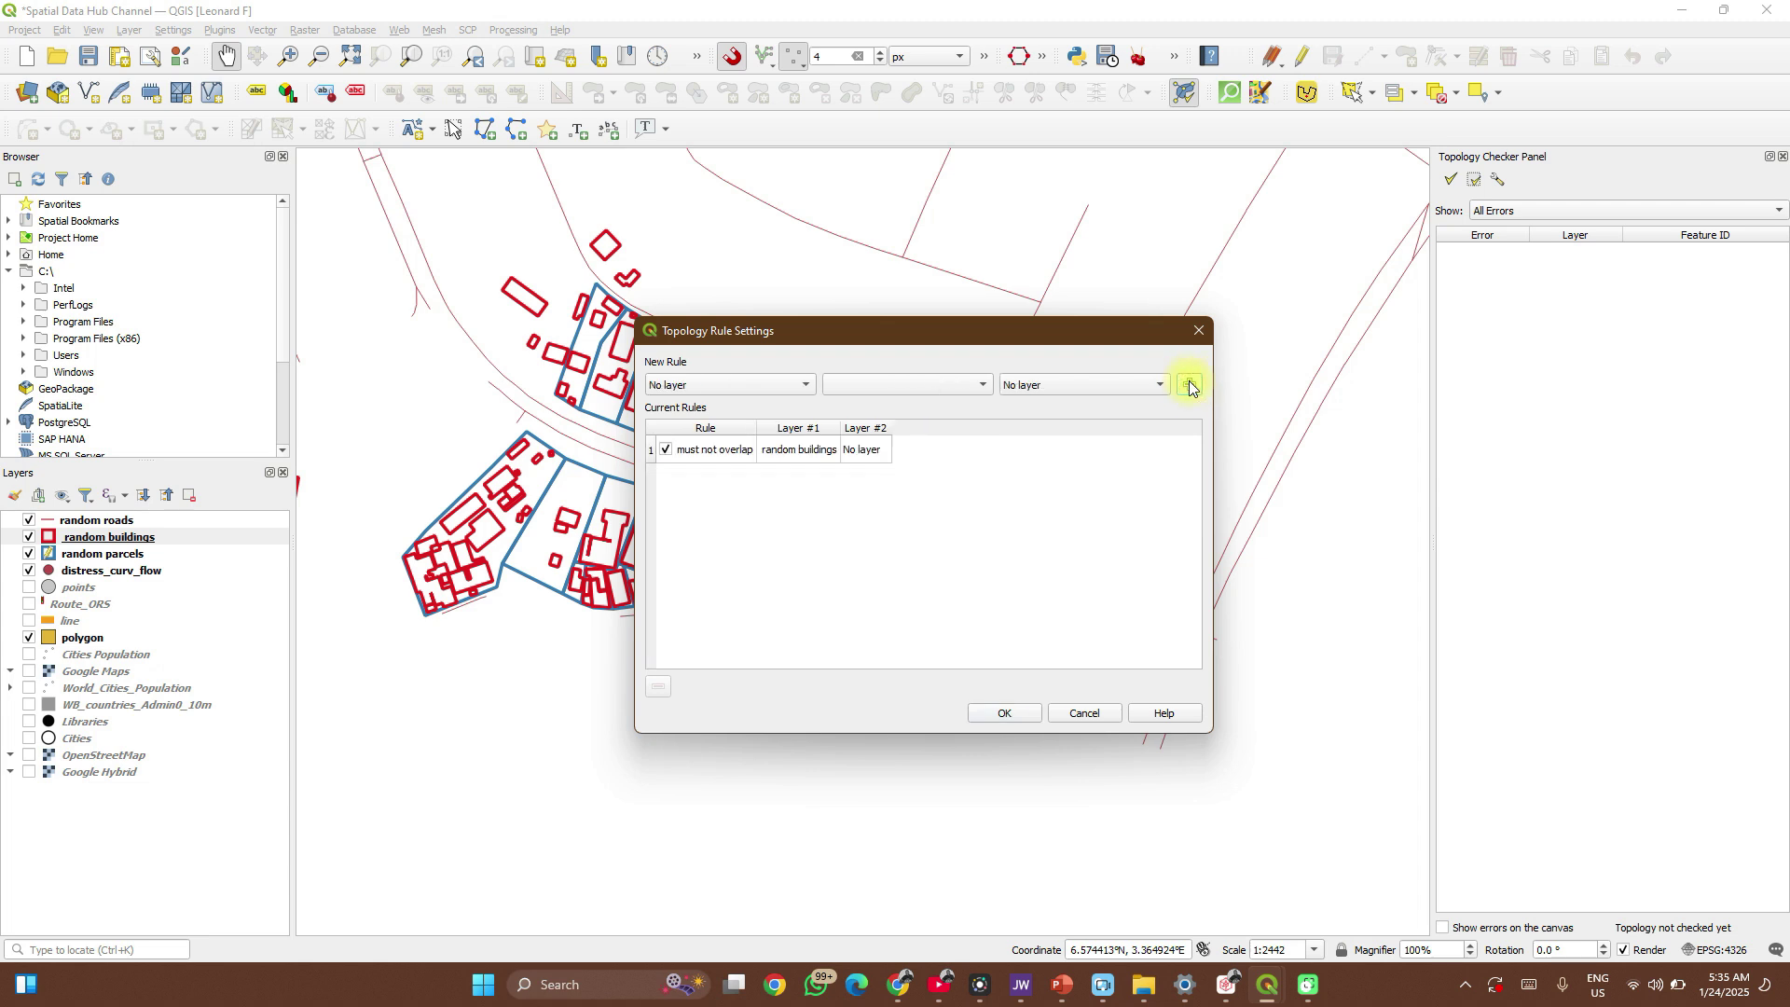
Add the rule random buildings must not overlap with random parcels.
left_click(781, 388)
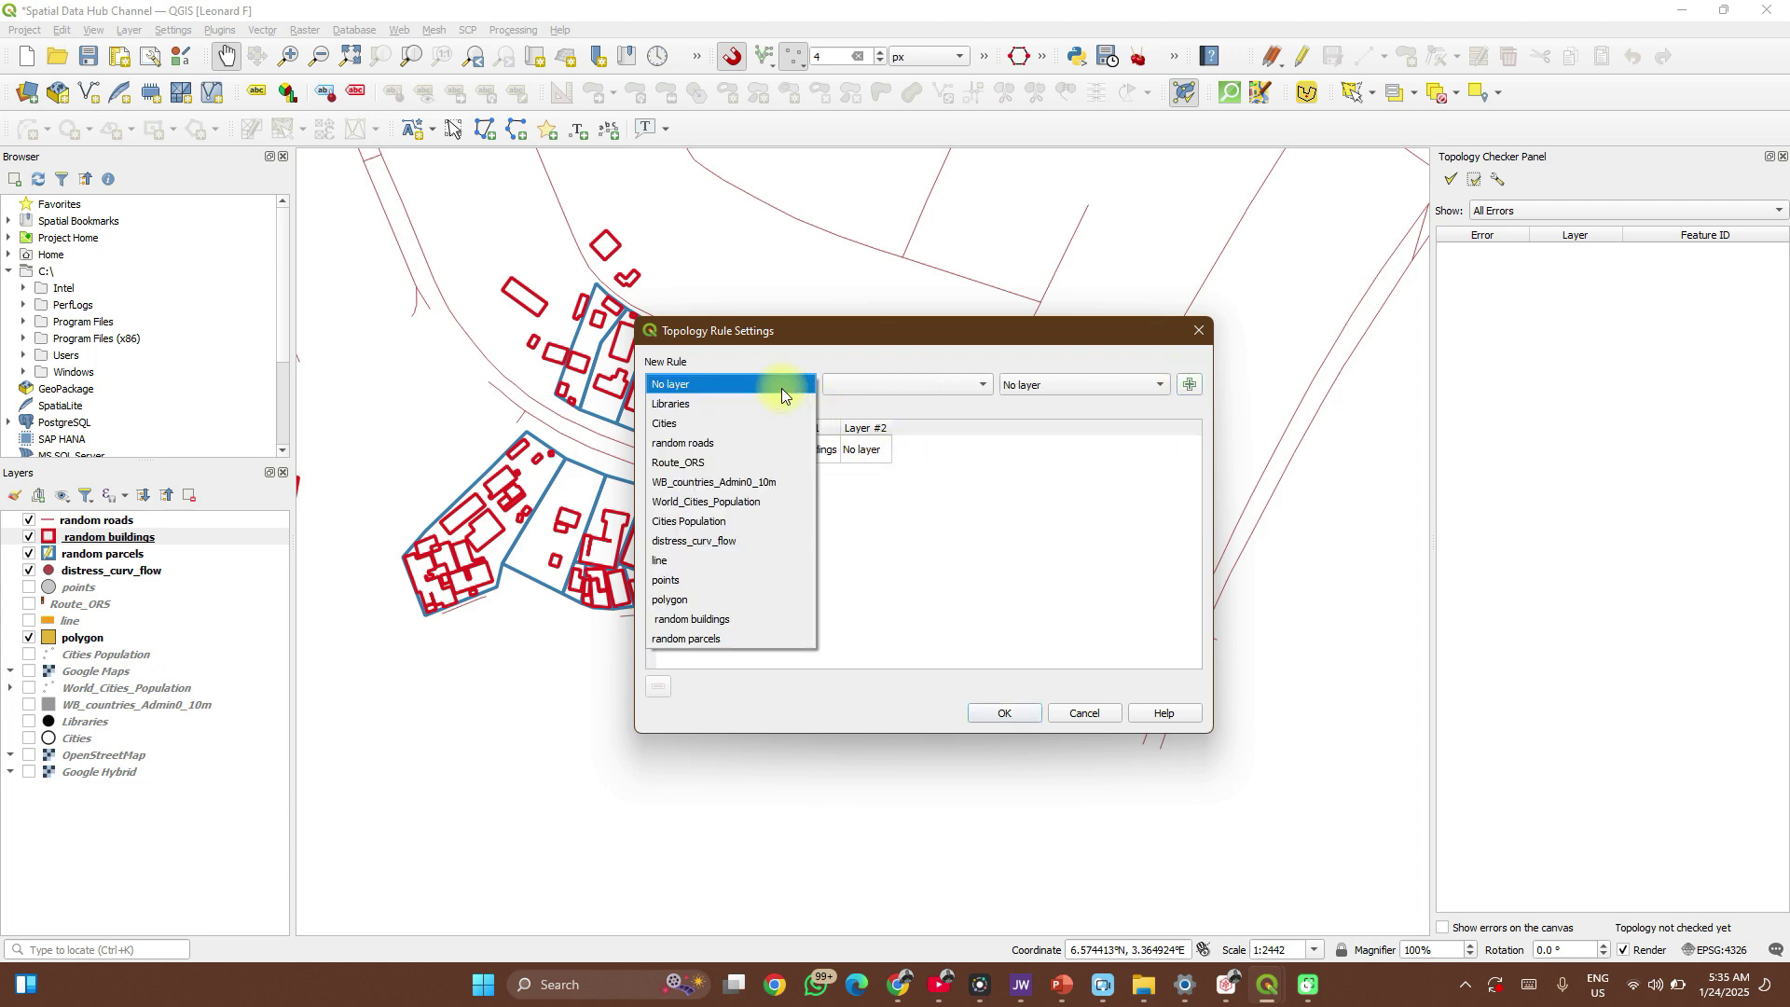
left_click(735, 620)
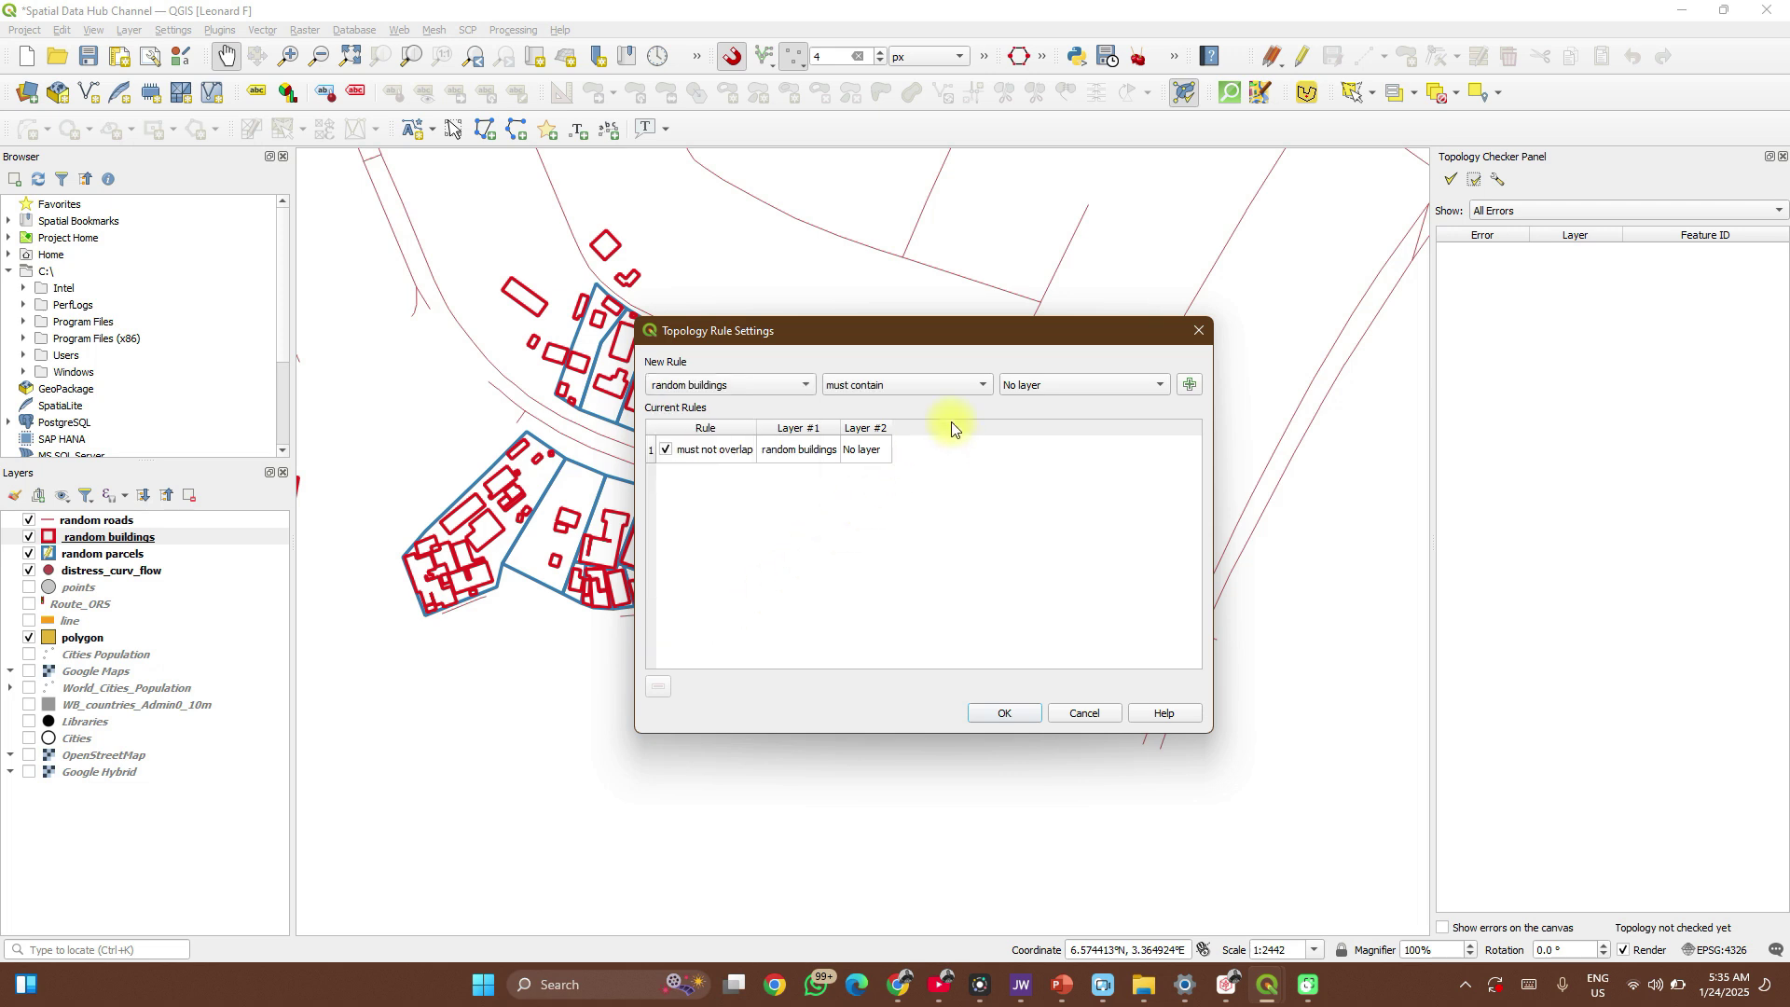
left_click(933, 390)
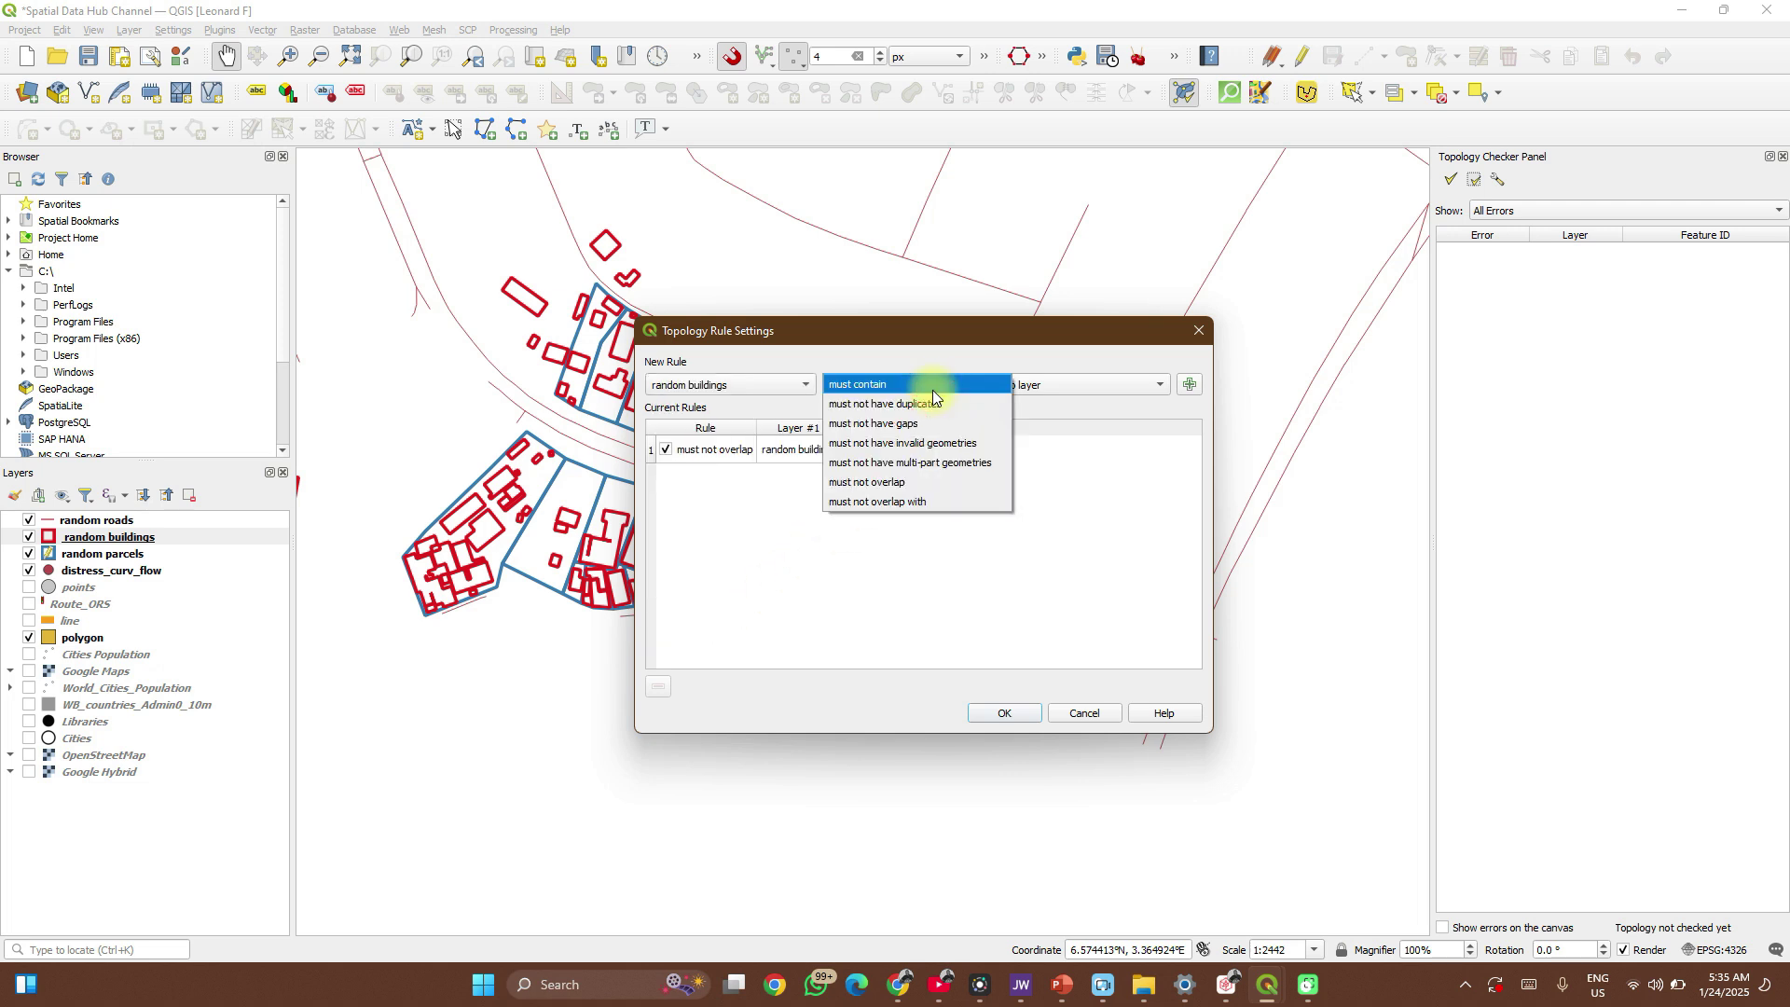
left_click(918, 504)
left_click(1056, 384)
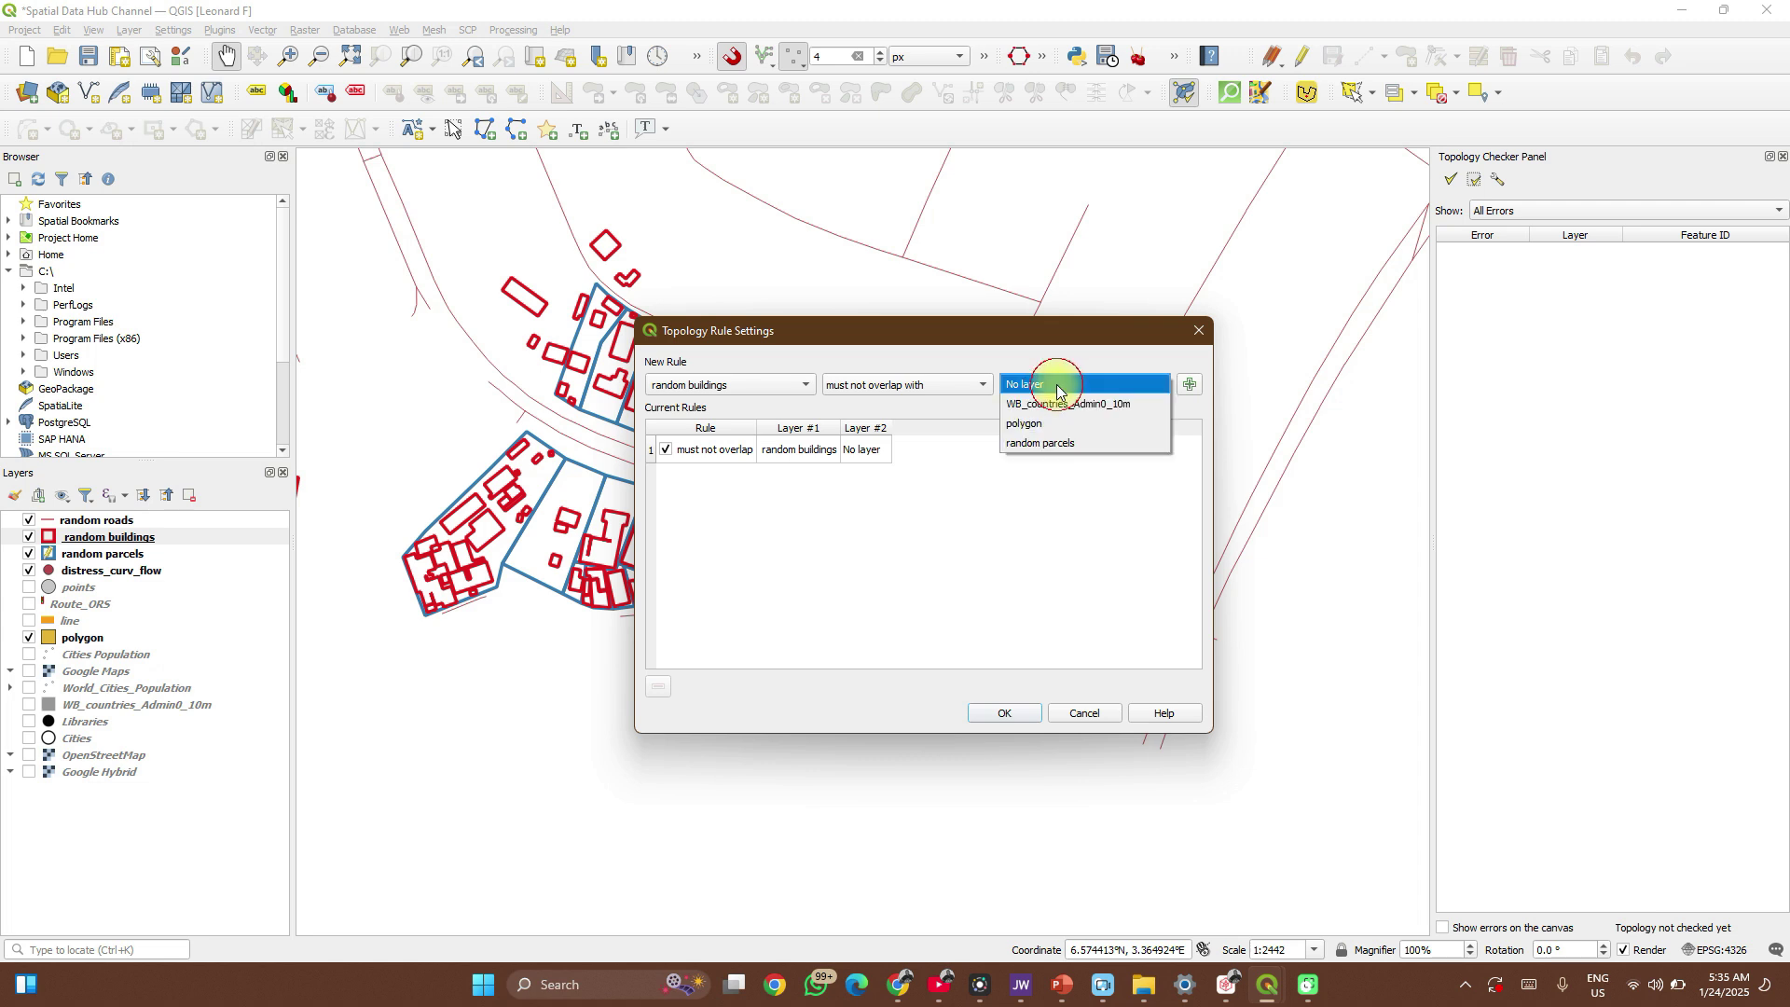
left_click(1052, 442)
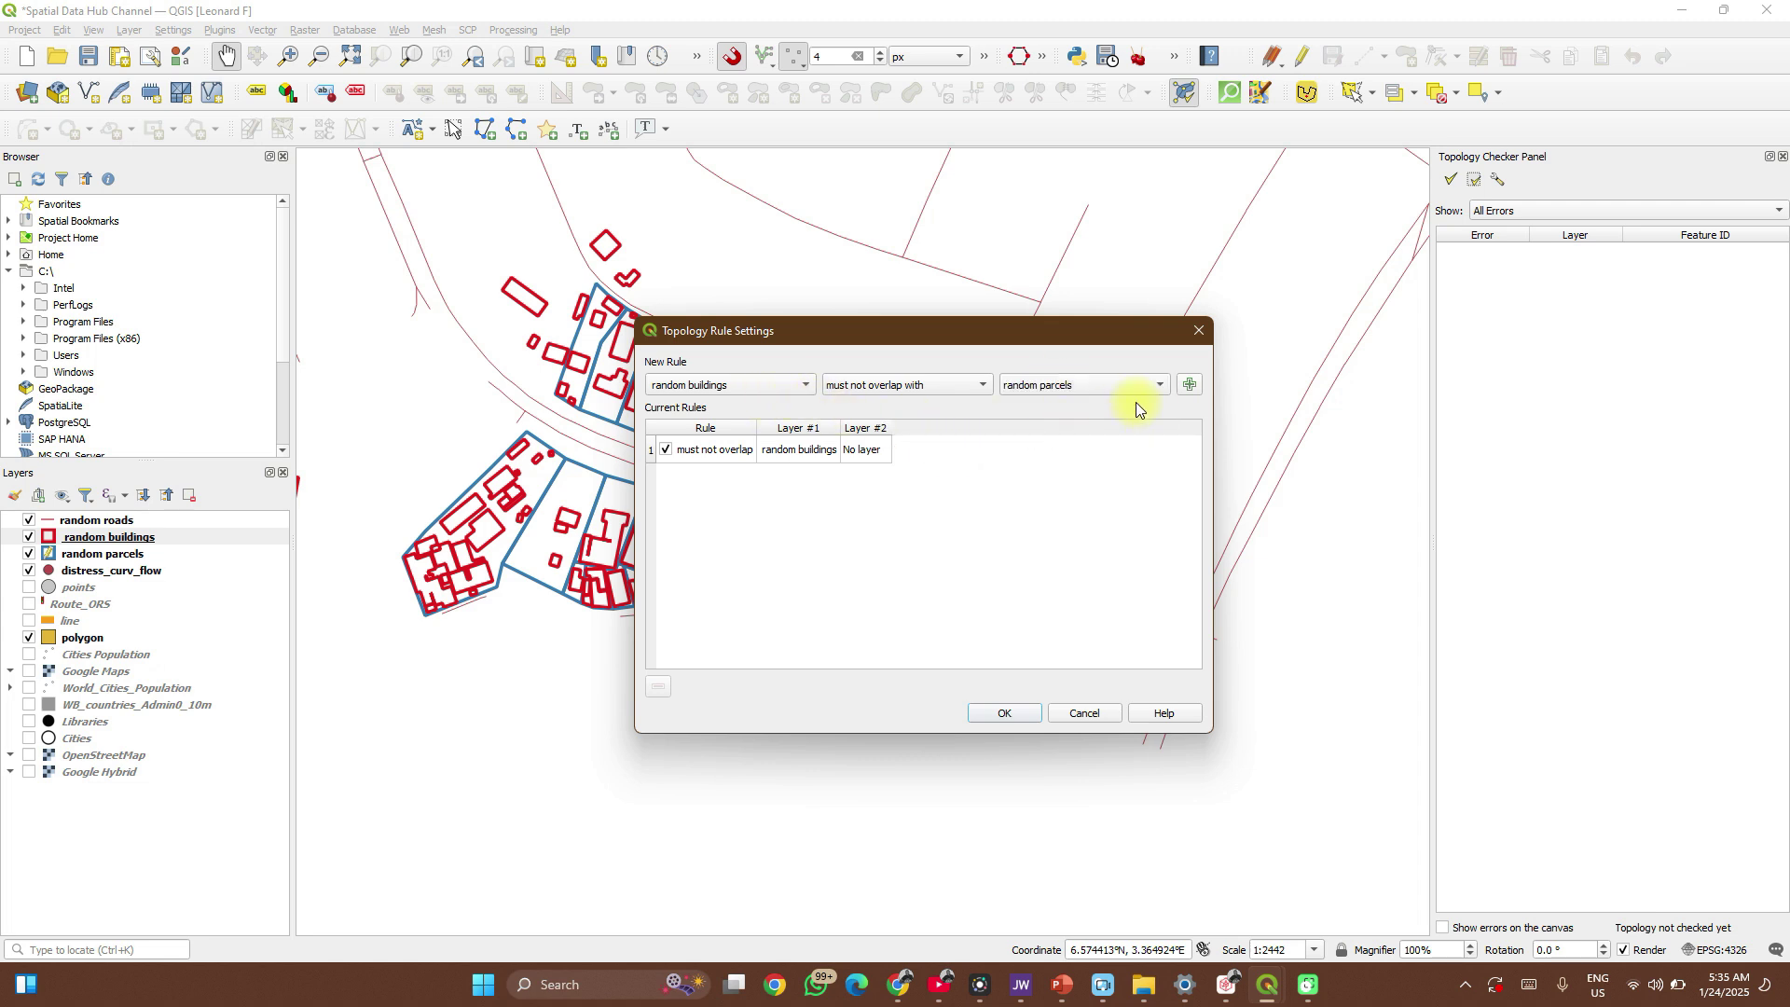
left_click(1182, 386)
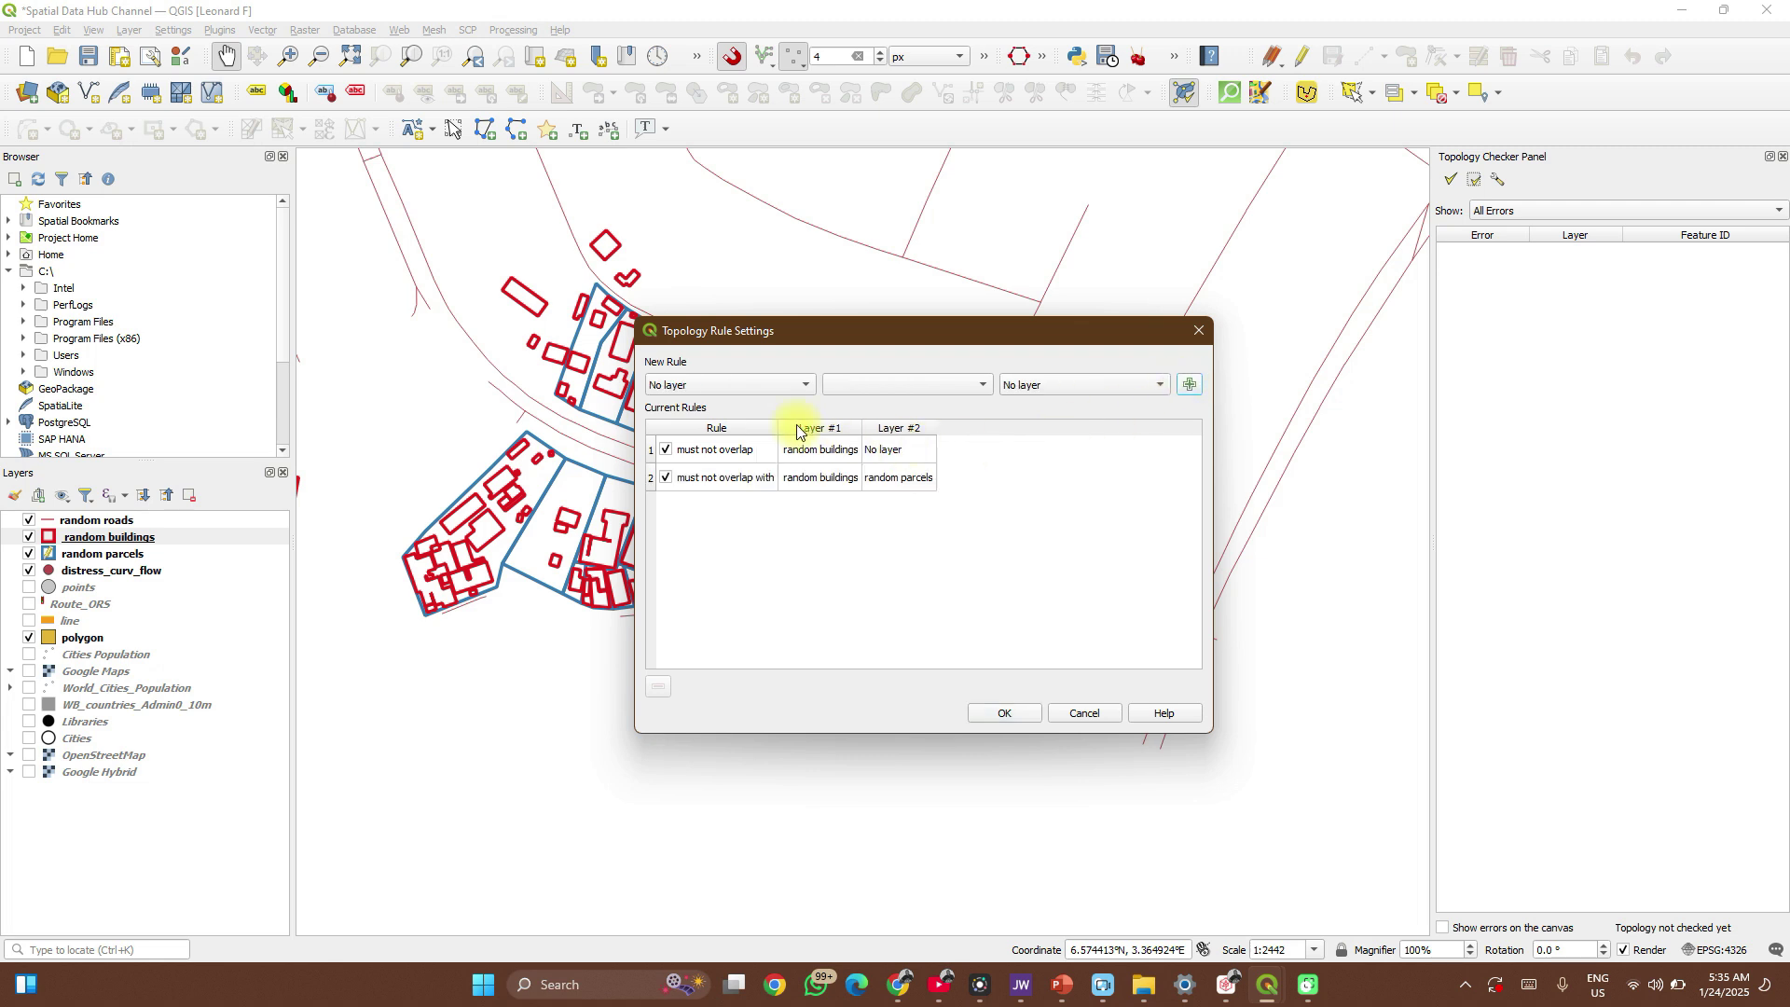
Add the rule random parcels must not overlap.
left_click(737, 387)
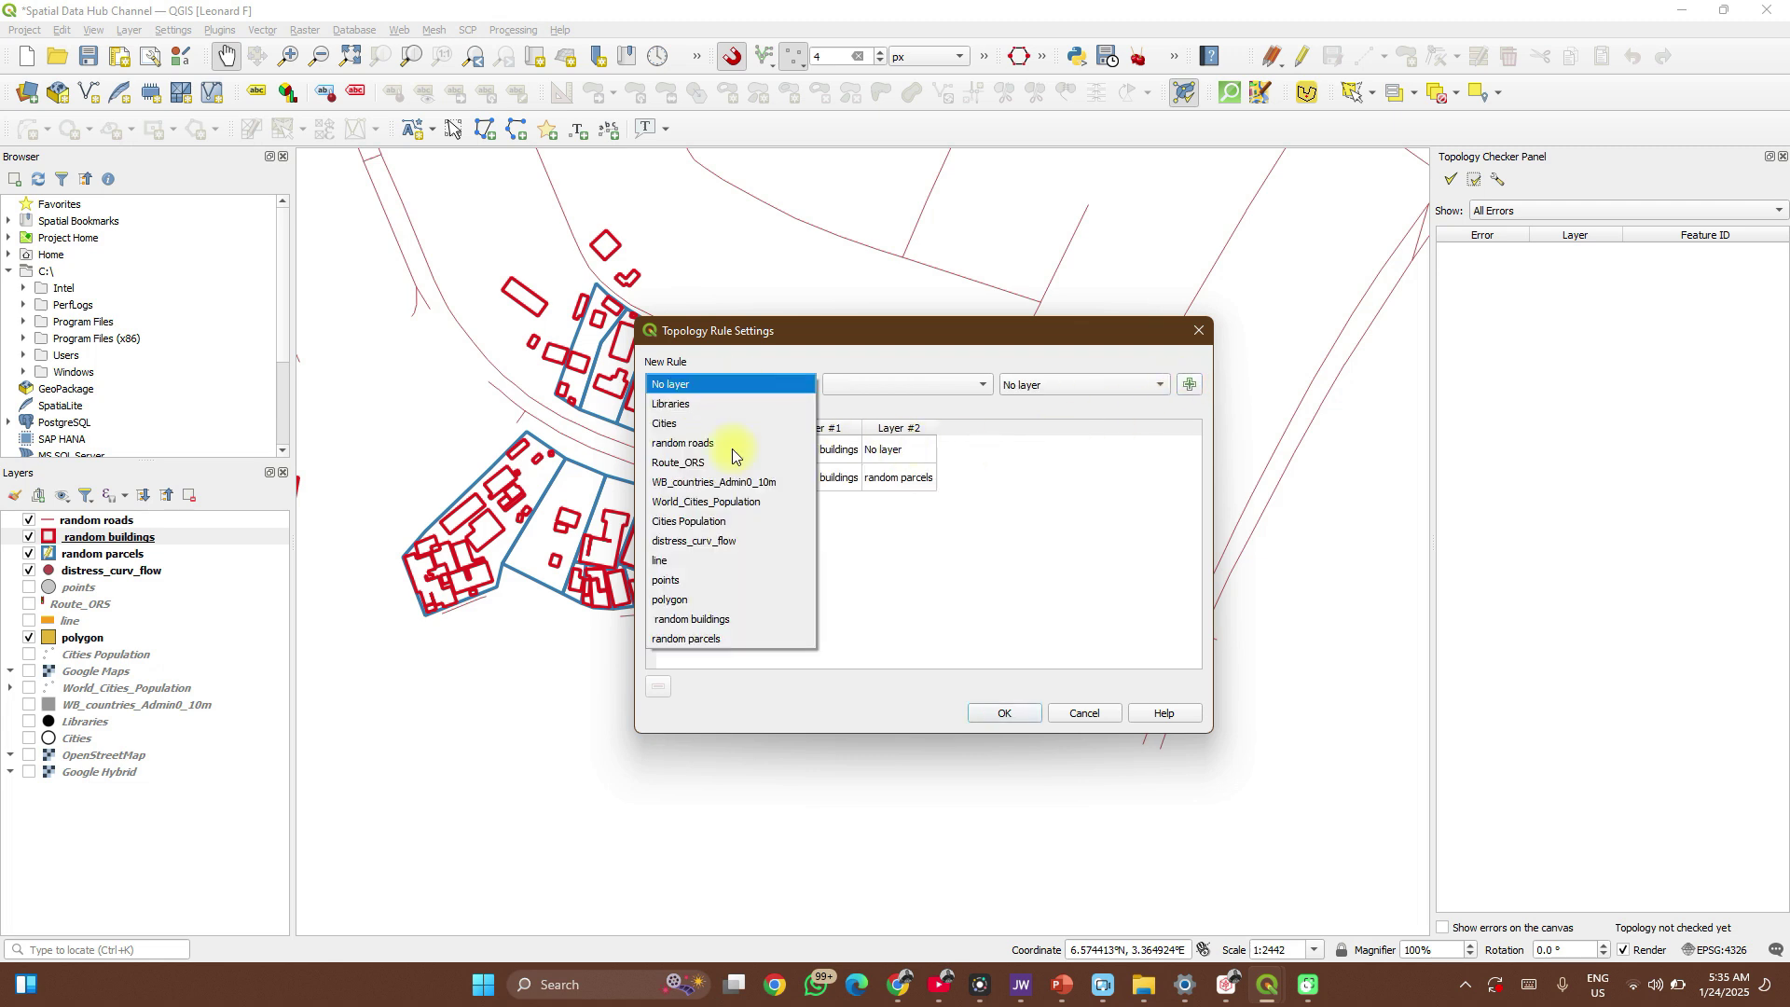
left_click(733, 639)
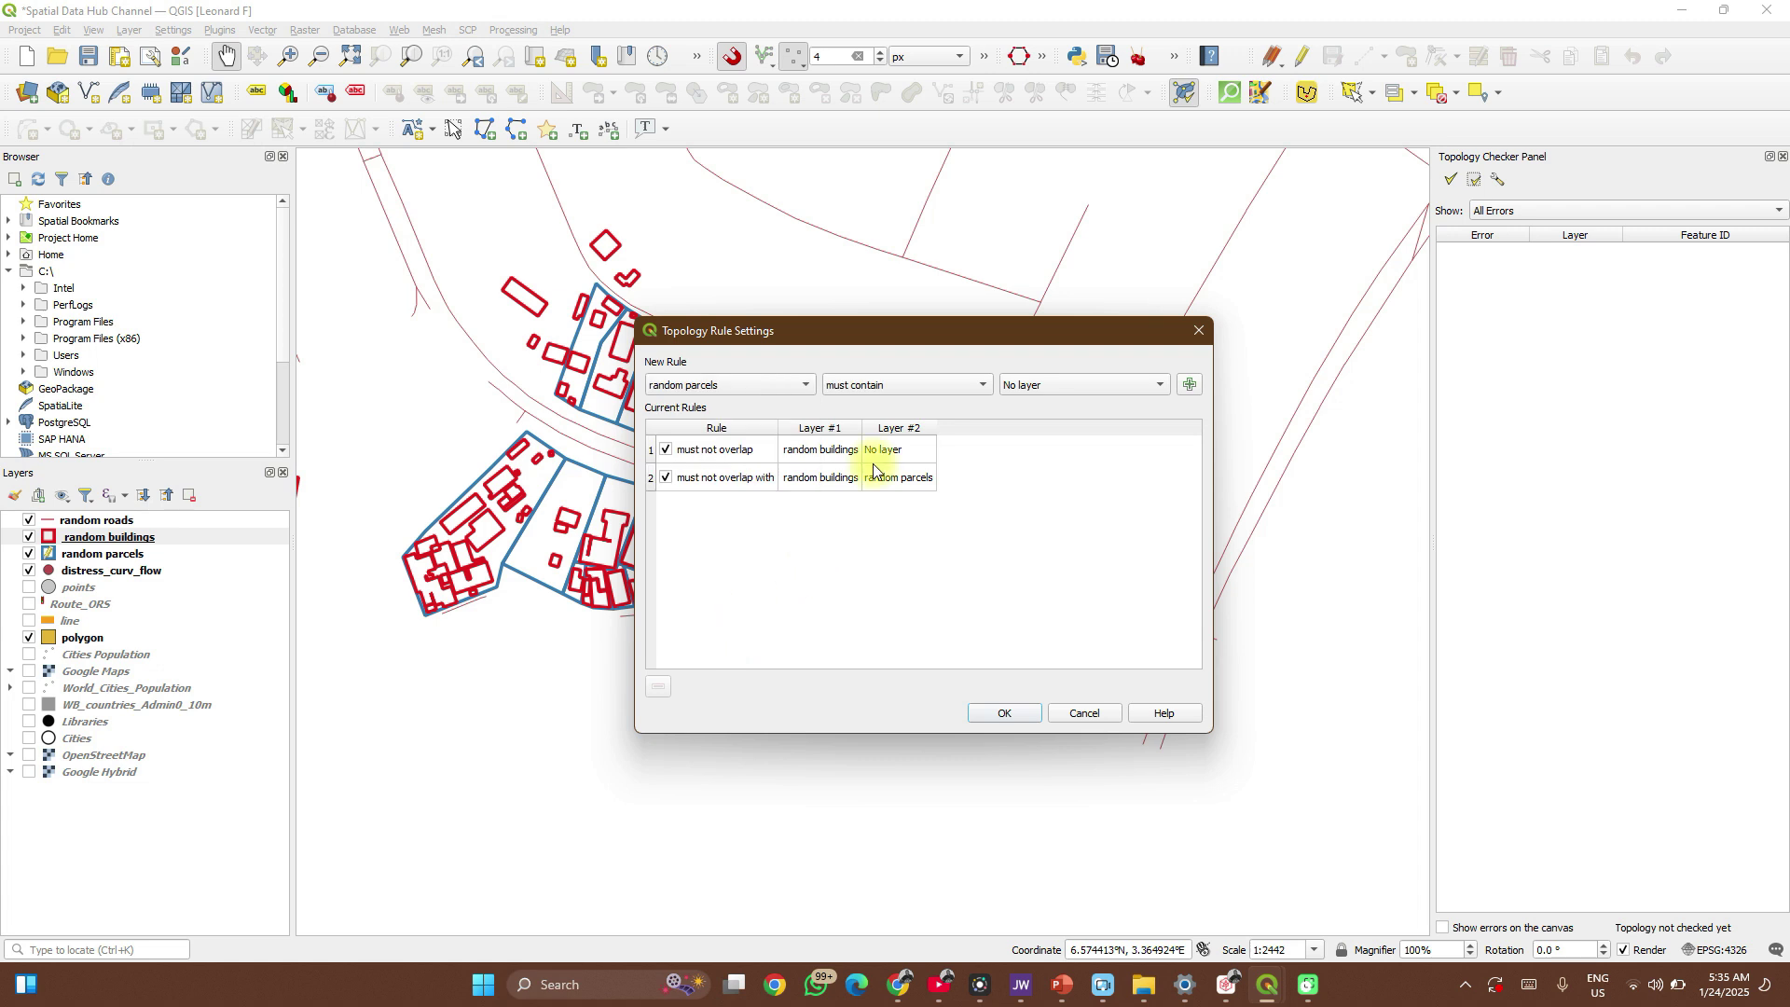
left_click(919, 391)
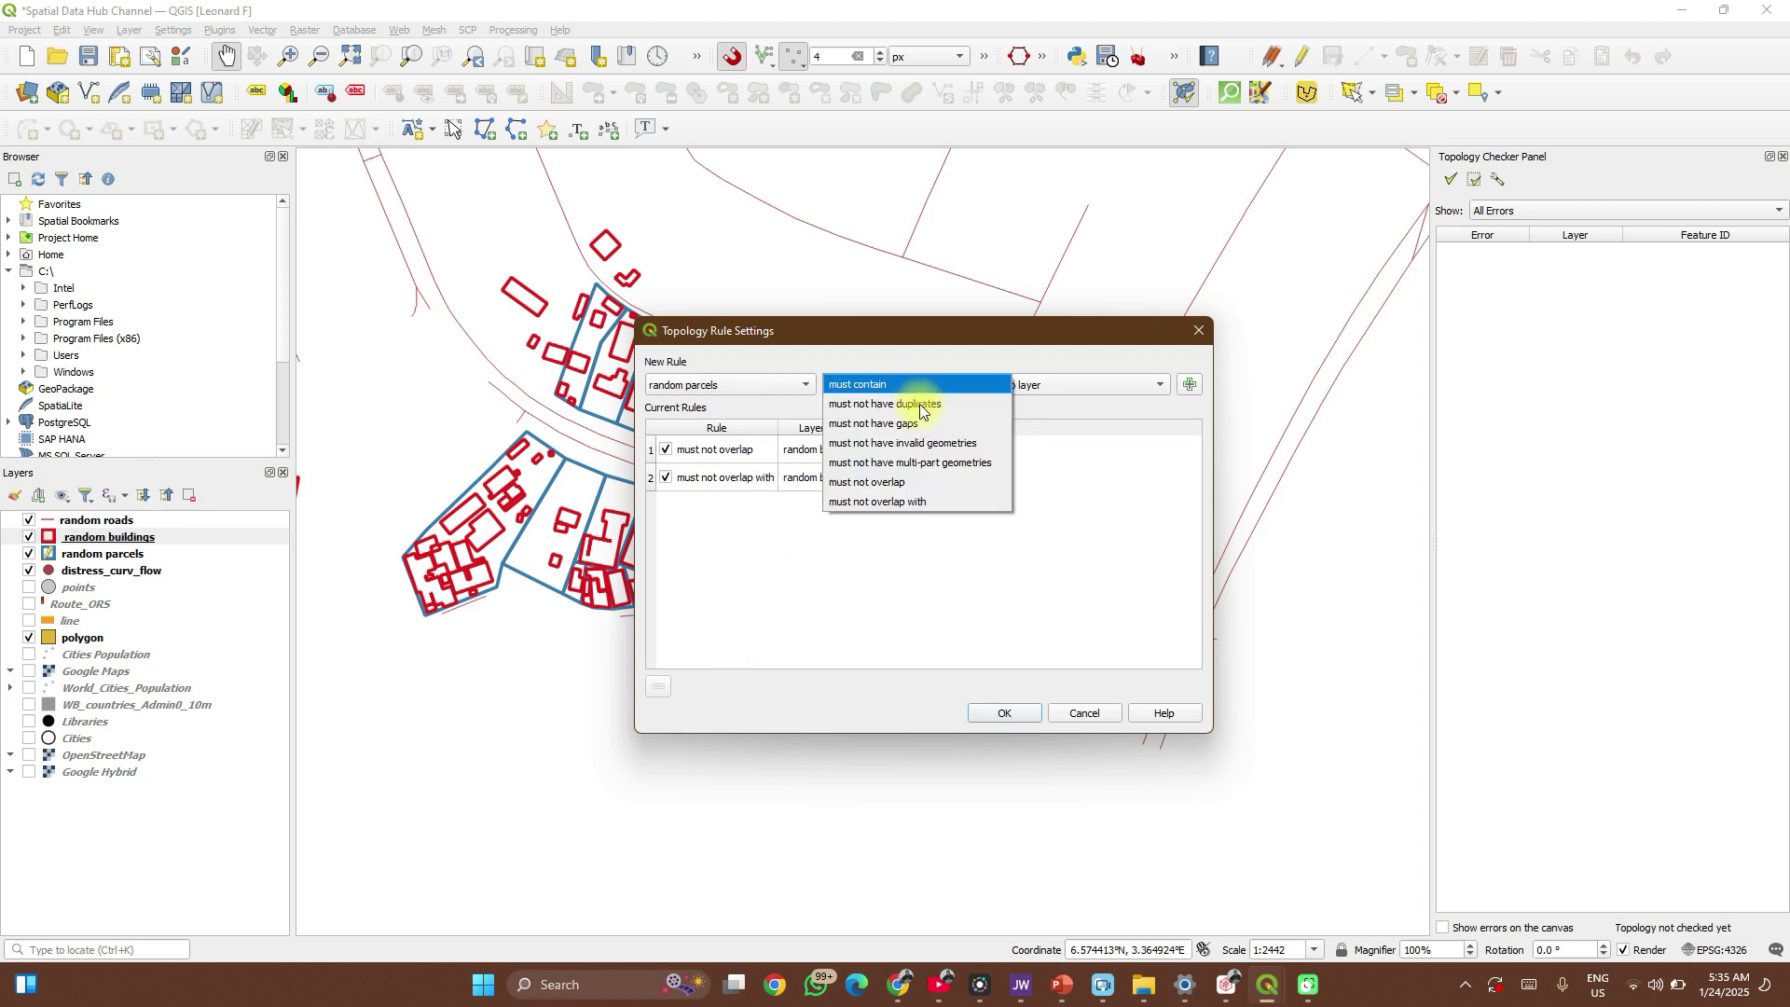
left_click(920, 485)
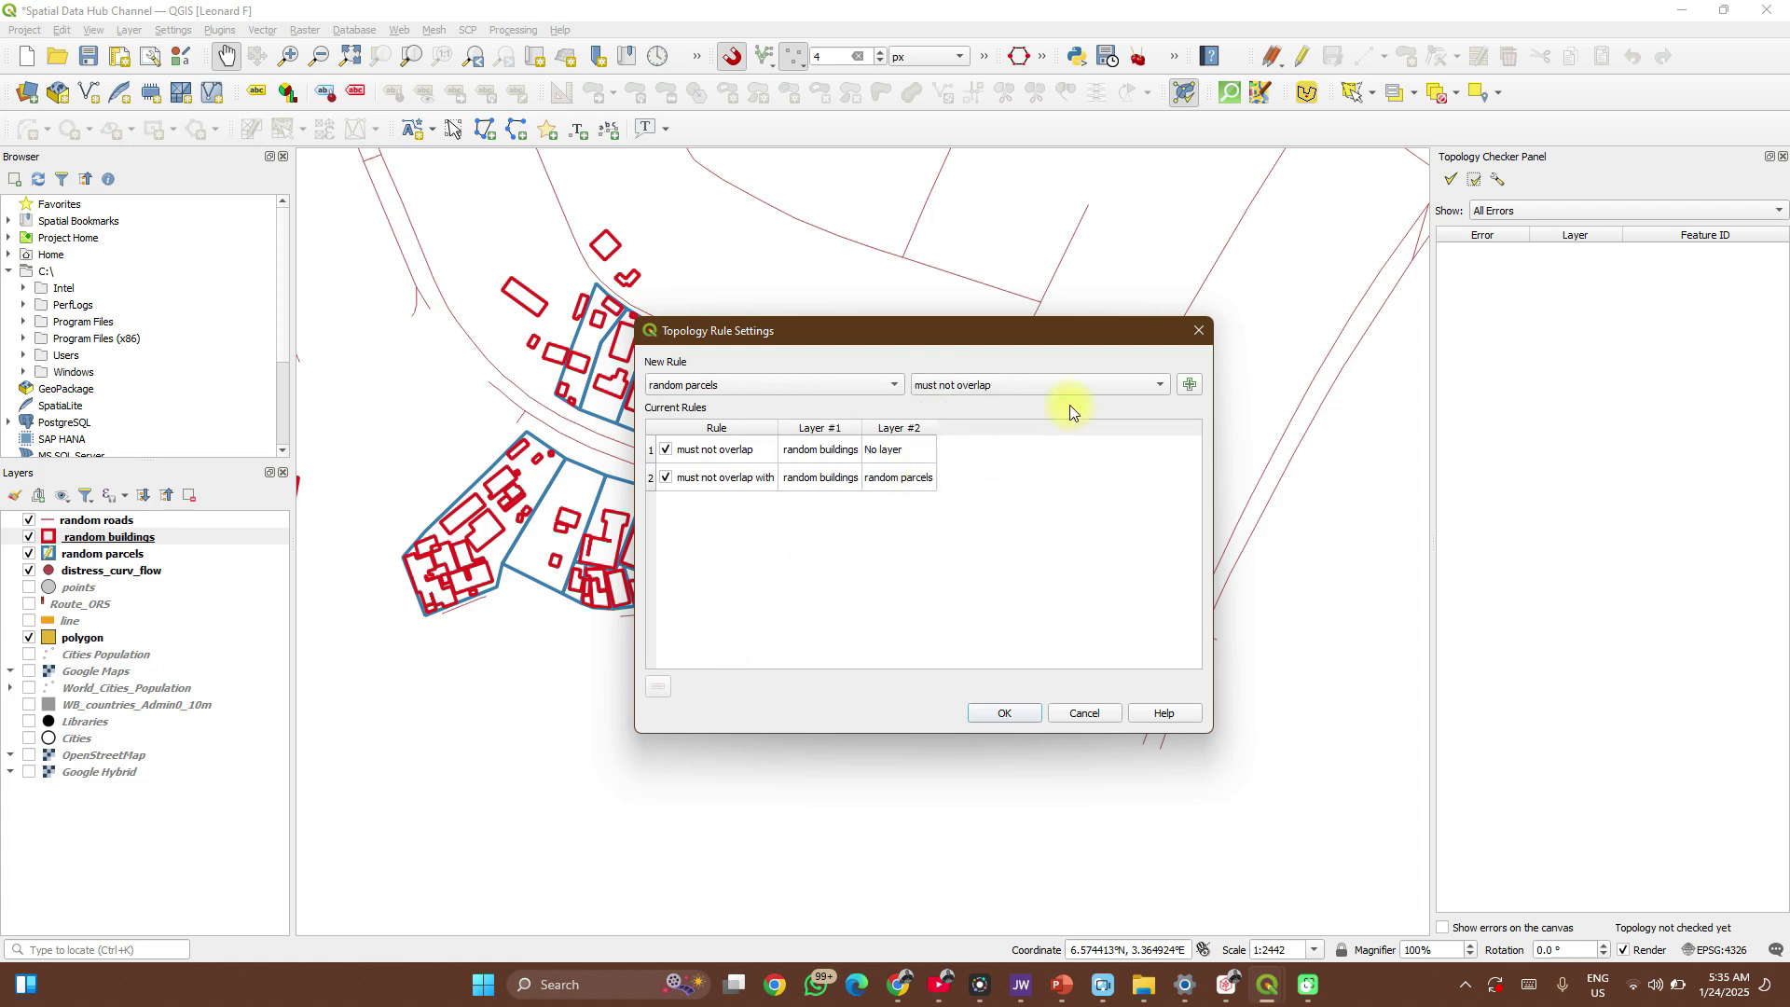
left_click(1187, 386)
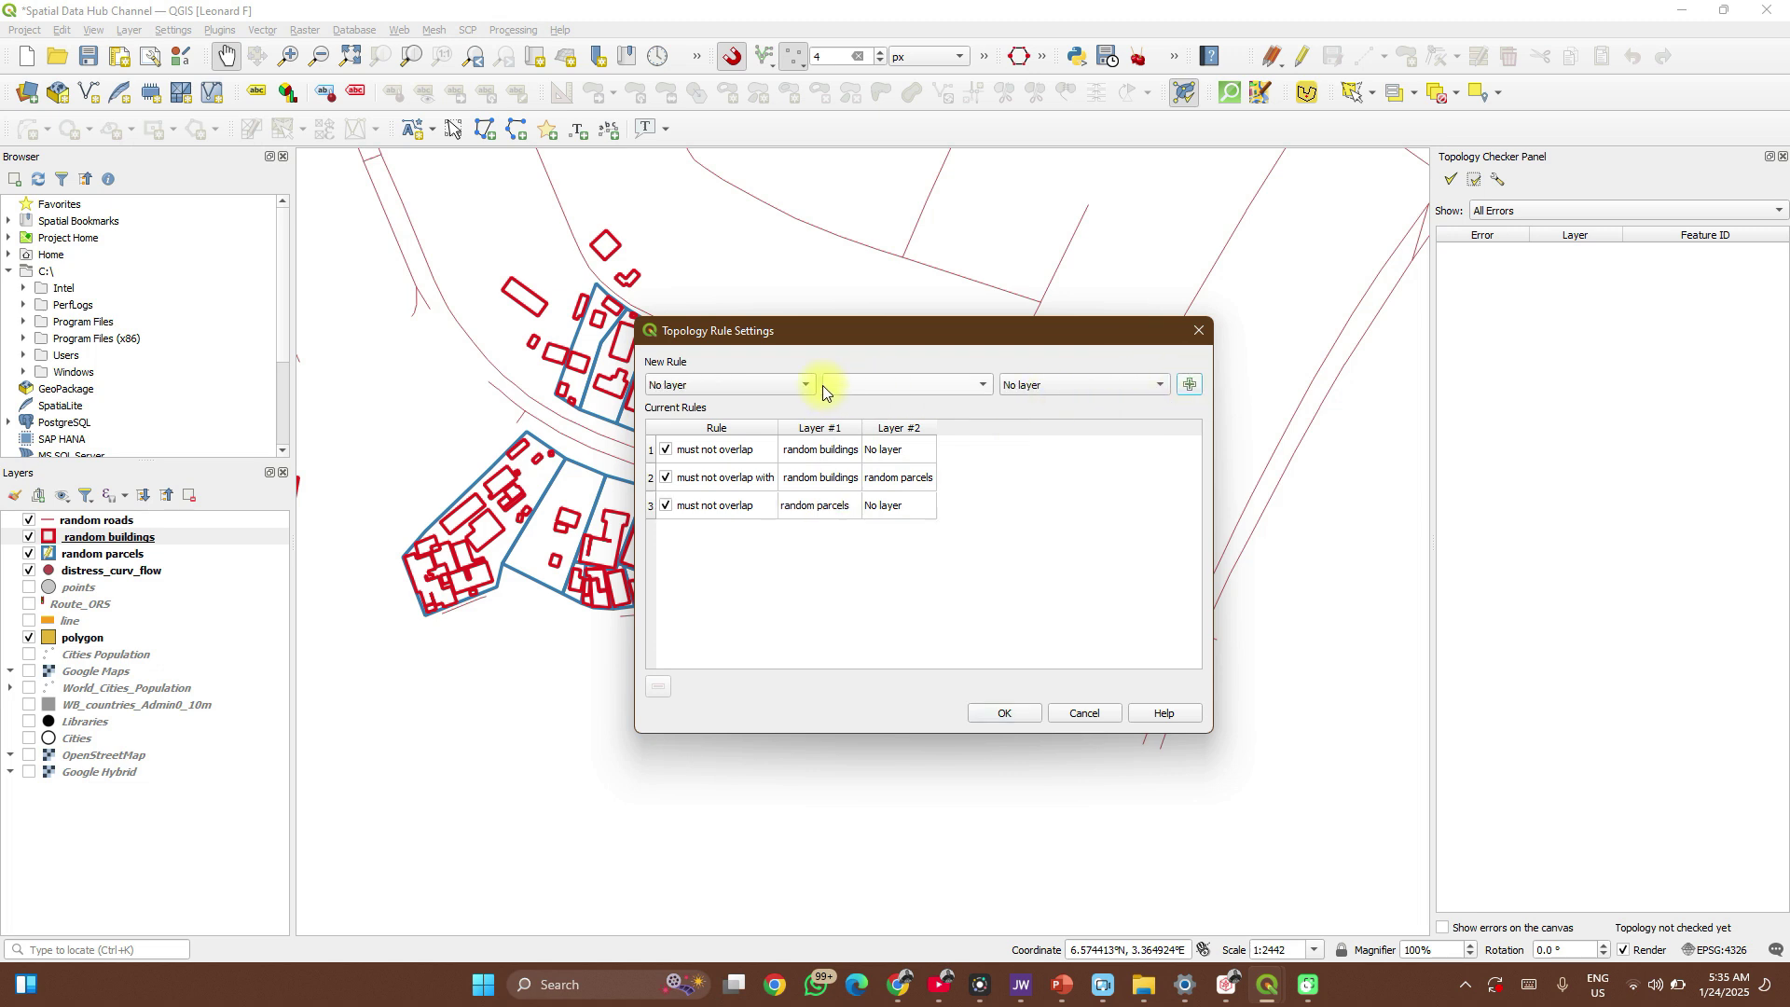
Add the rule random parcels must not have gaps and save the rules with OK.
left_click(760, 386)
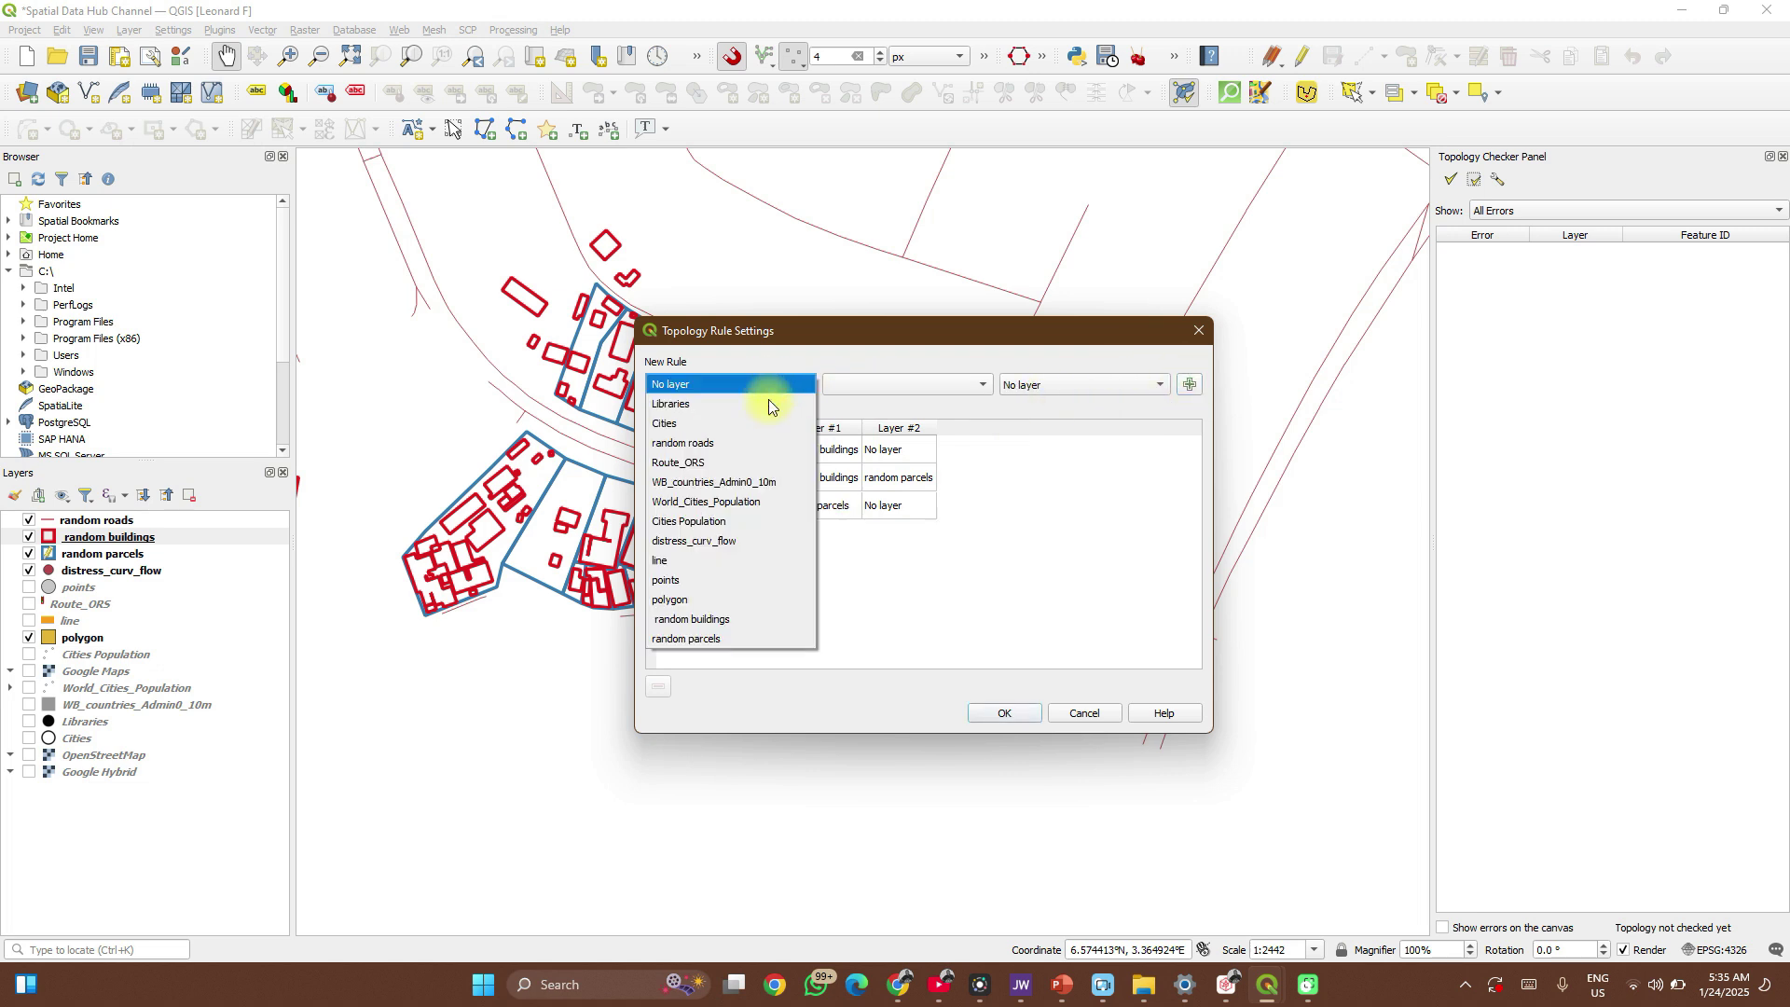
left_click(709, 639)
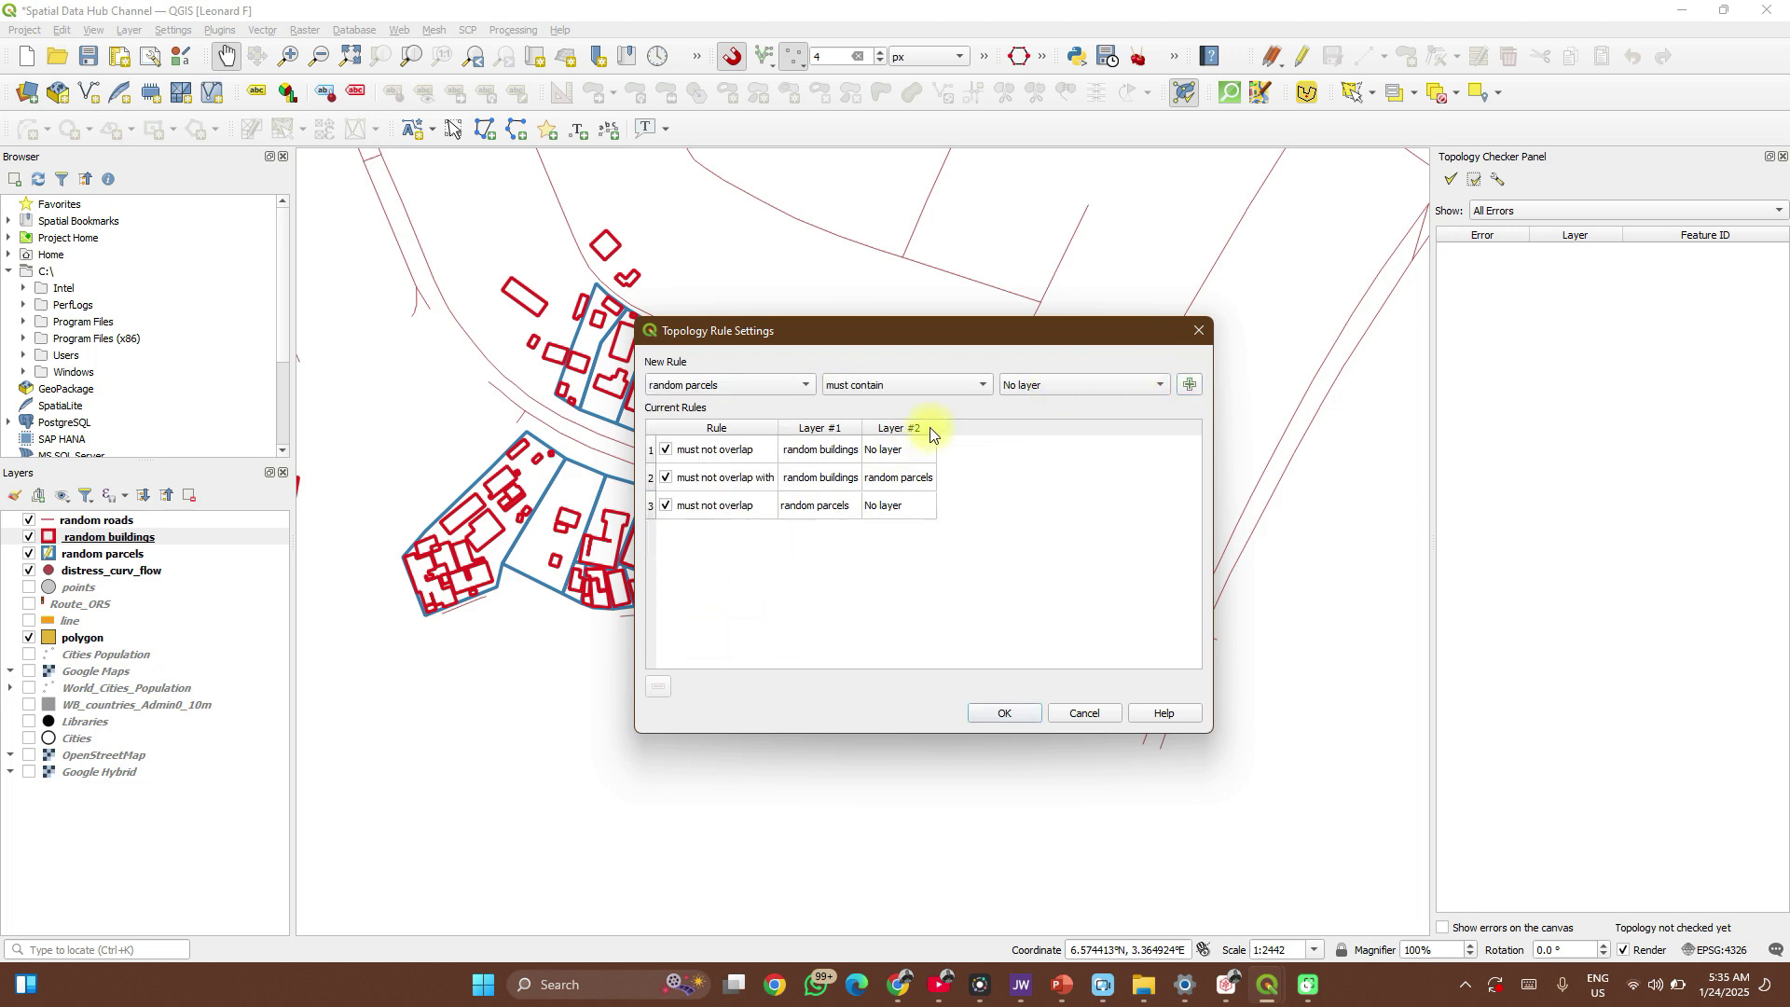
left_click(978, 386)
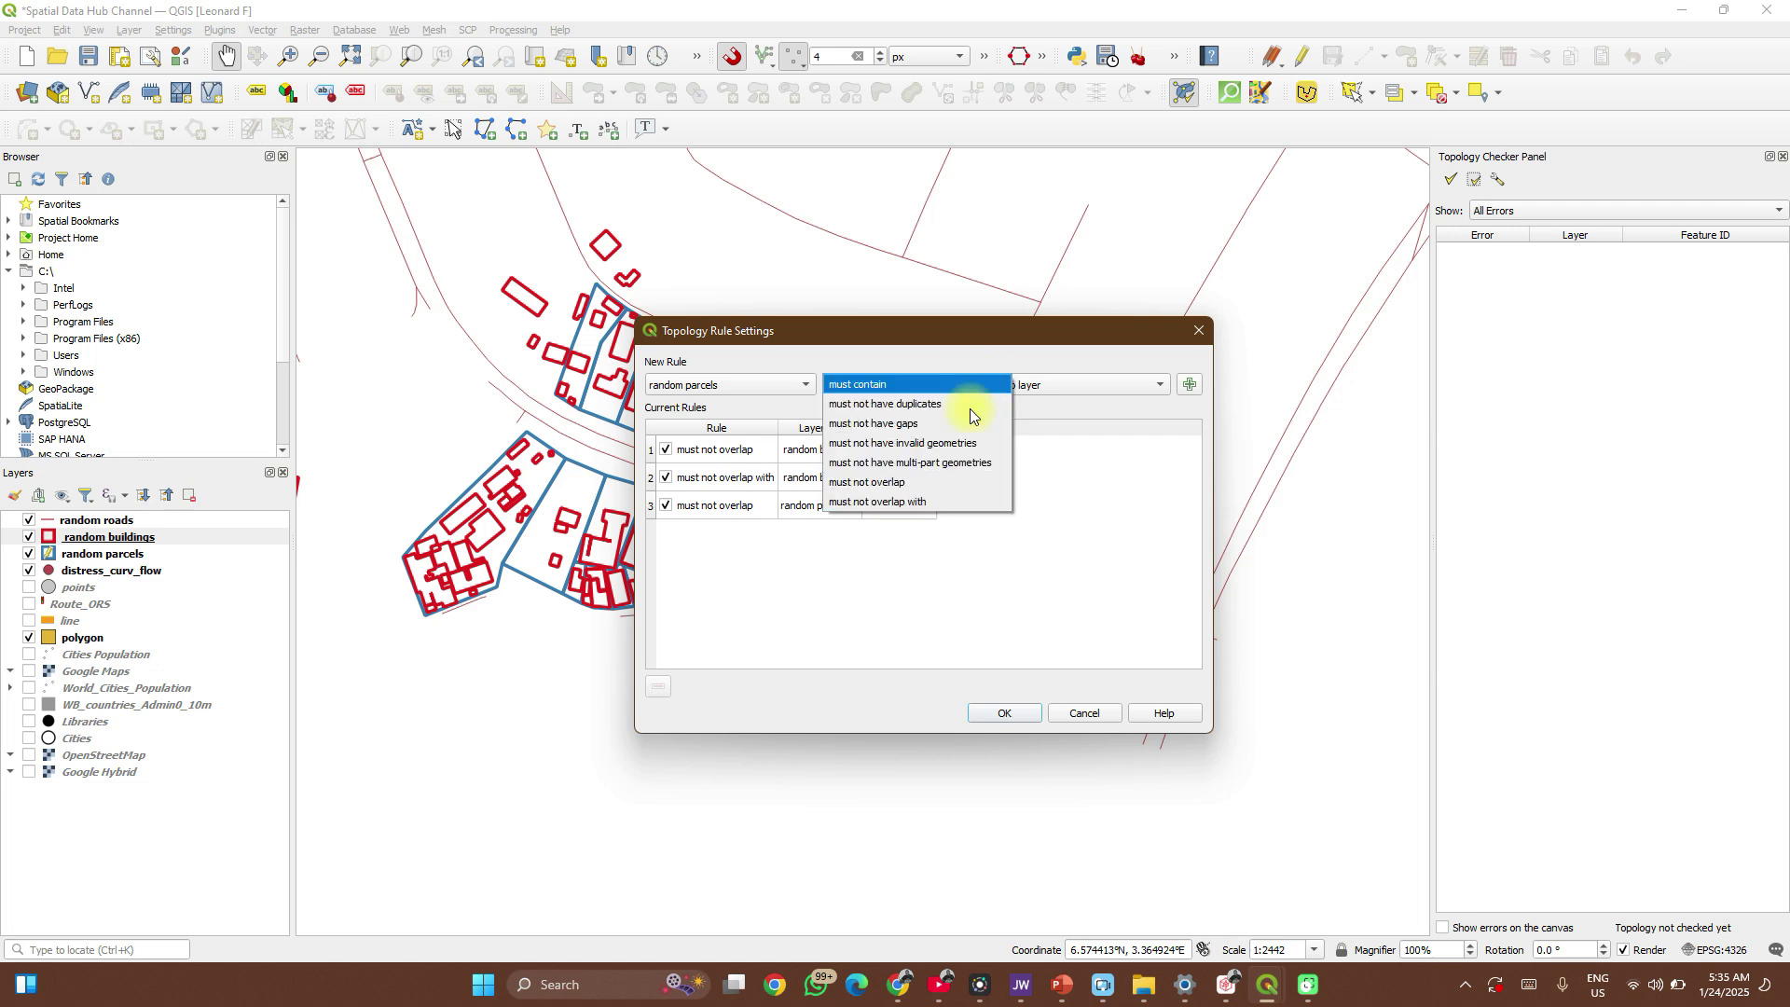
left_click(914, 418)
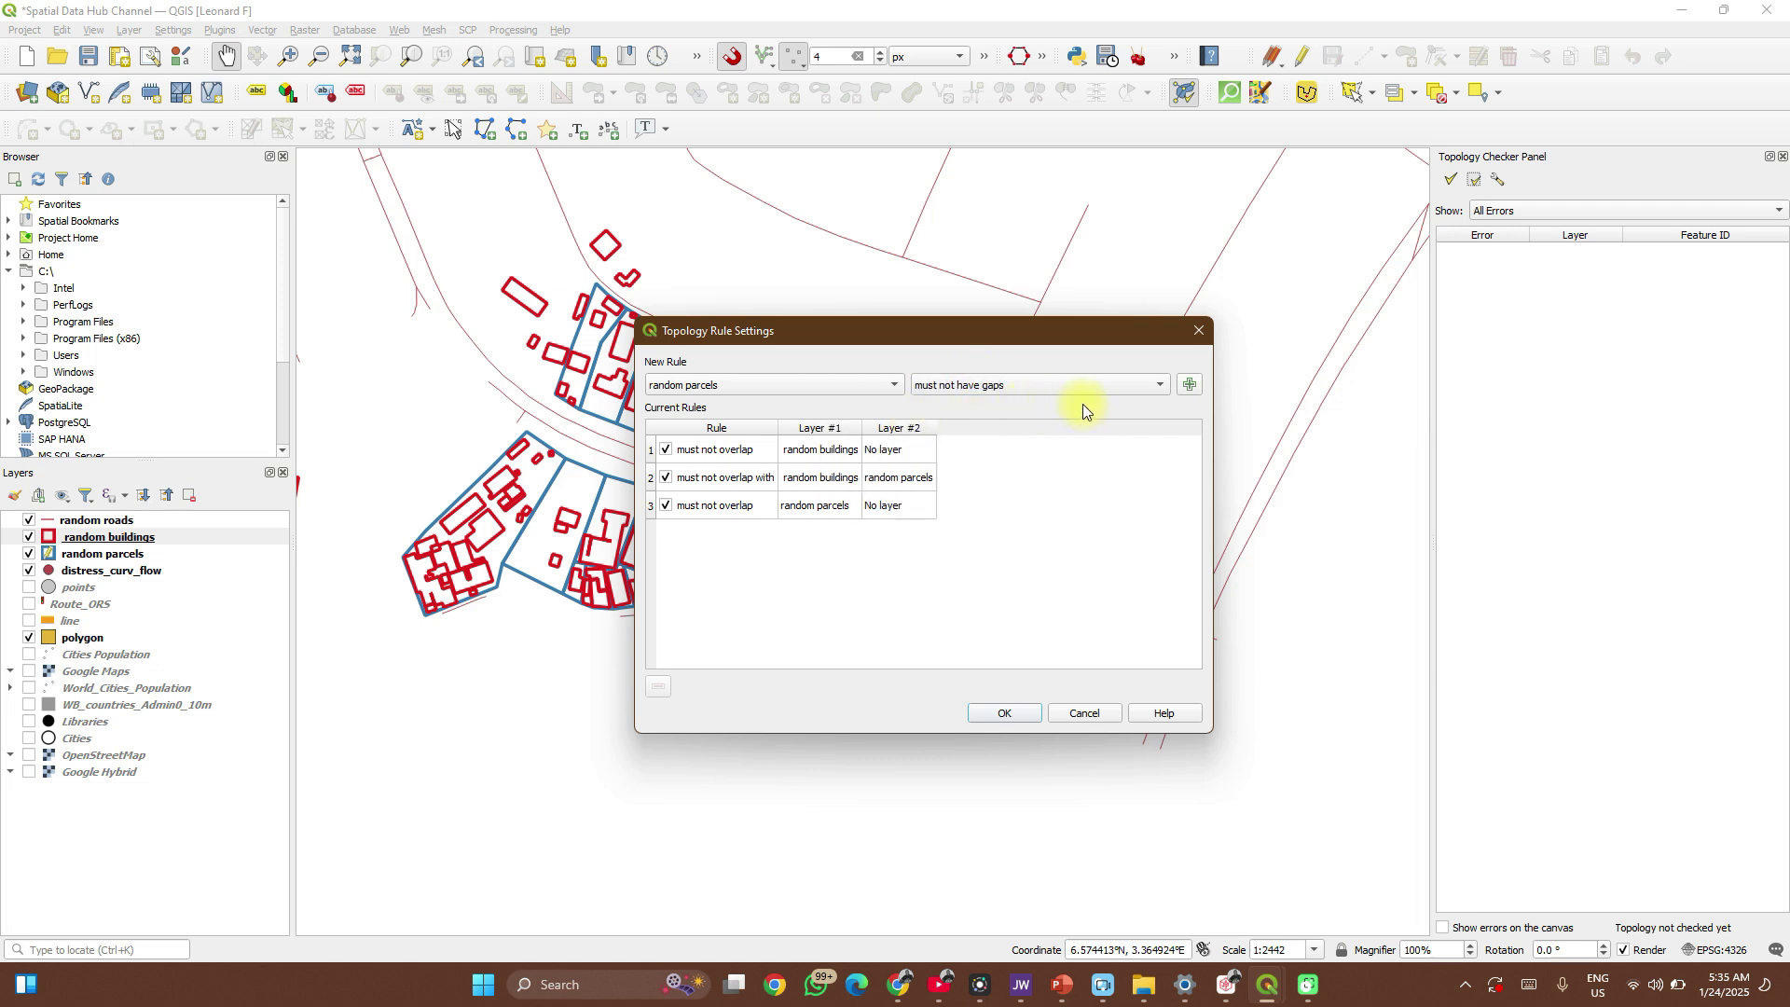
left_click(1198, 388)
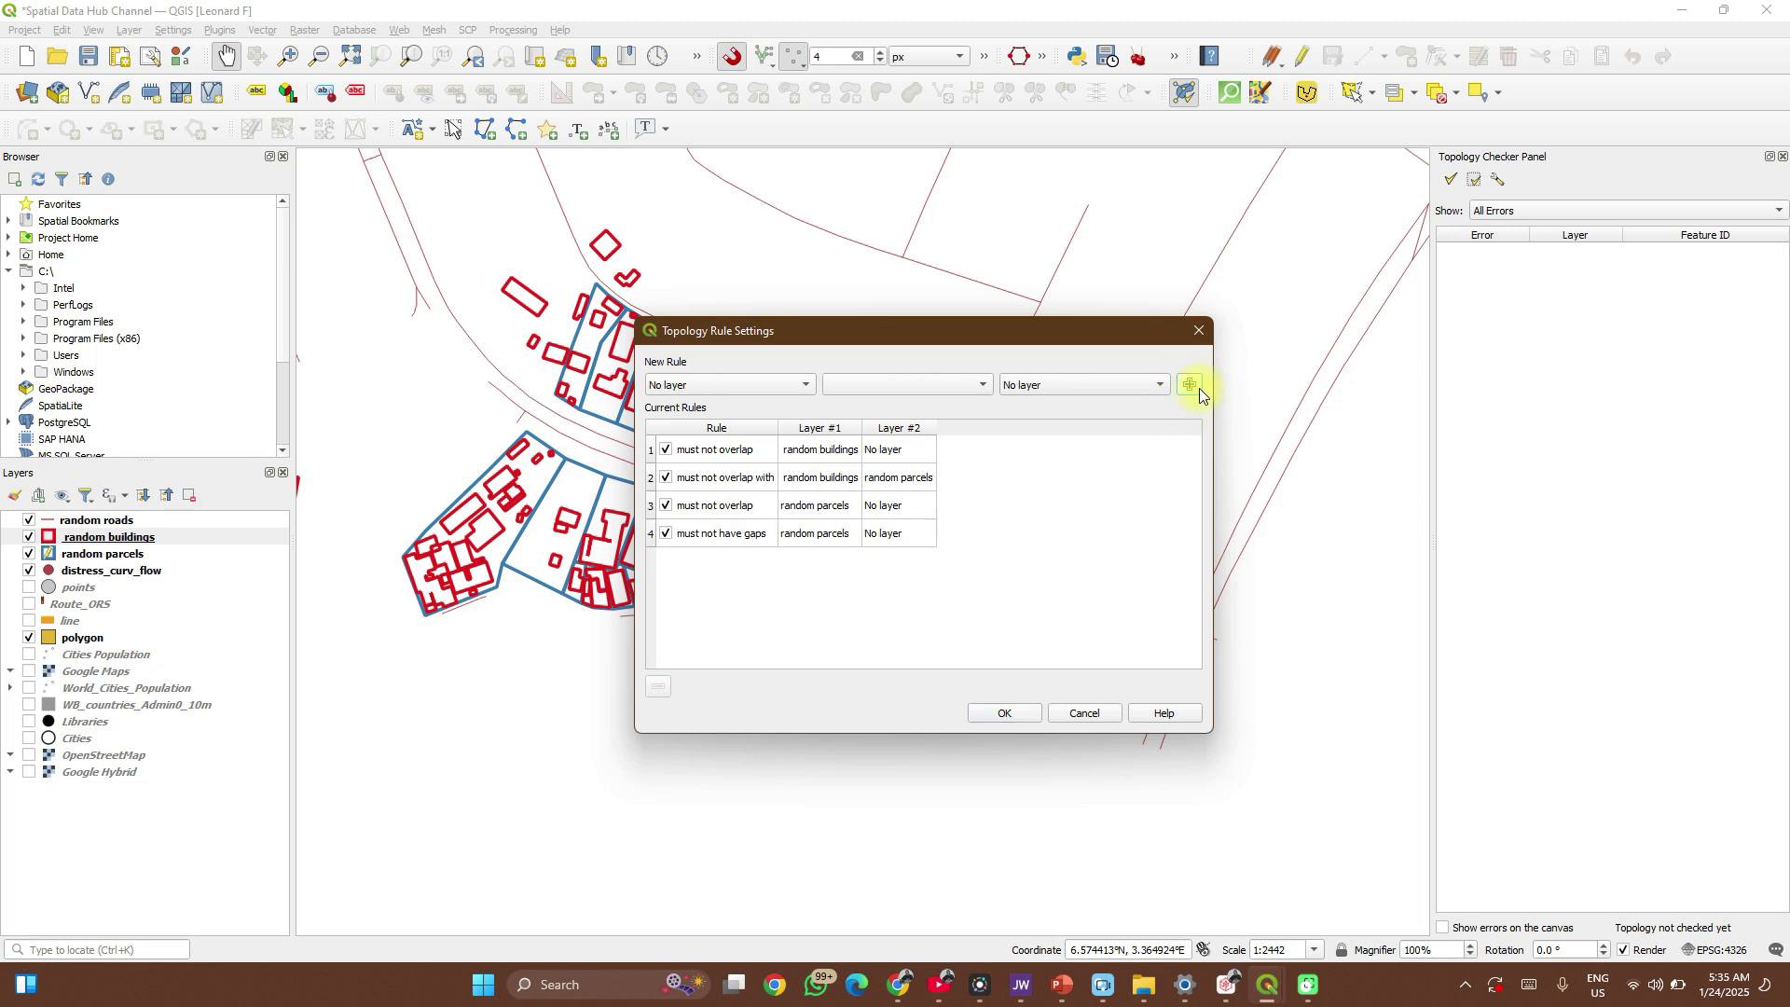
left_click(986, 715)
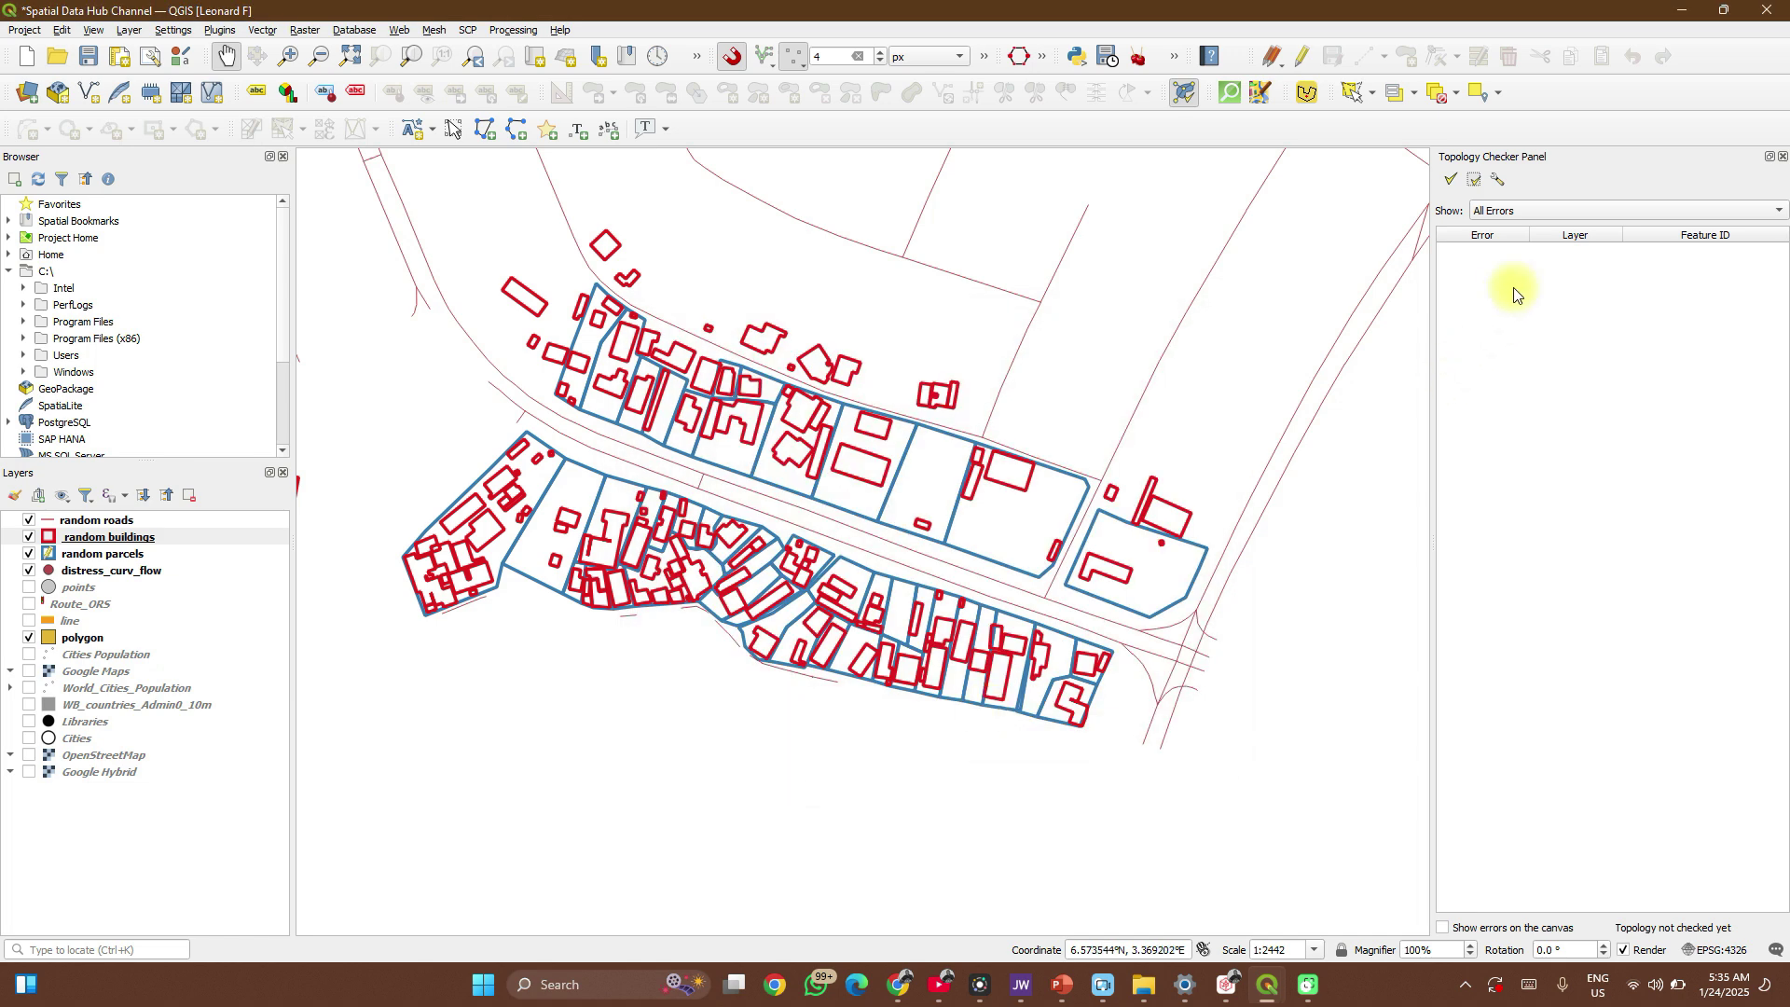
Reopen the rule settings, confirm all four rules remain enabled, and close with OK.
left_click(1498, 179)
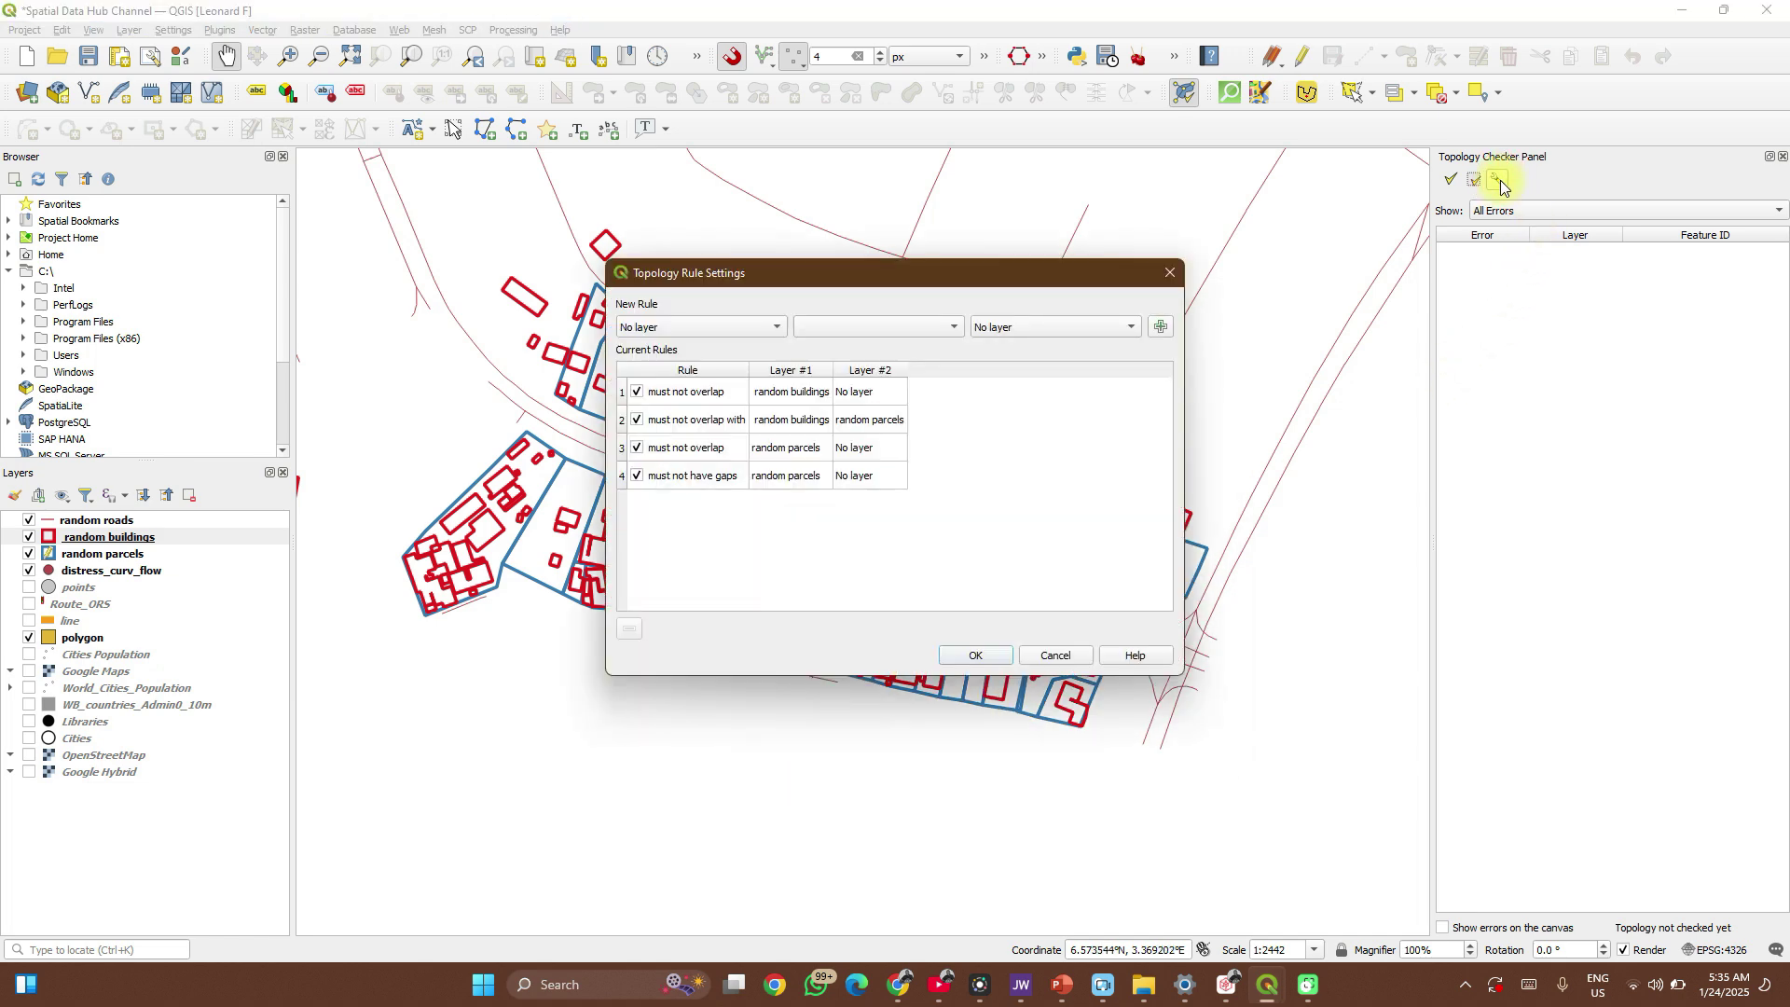
left_click(637, 476)
left_click(638, 476)
left_click(625, 479)
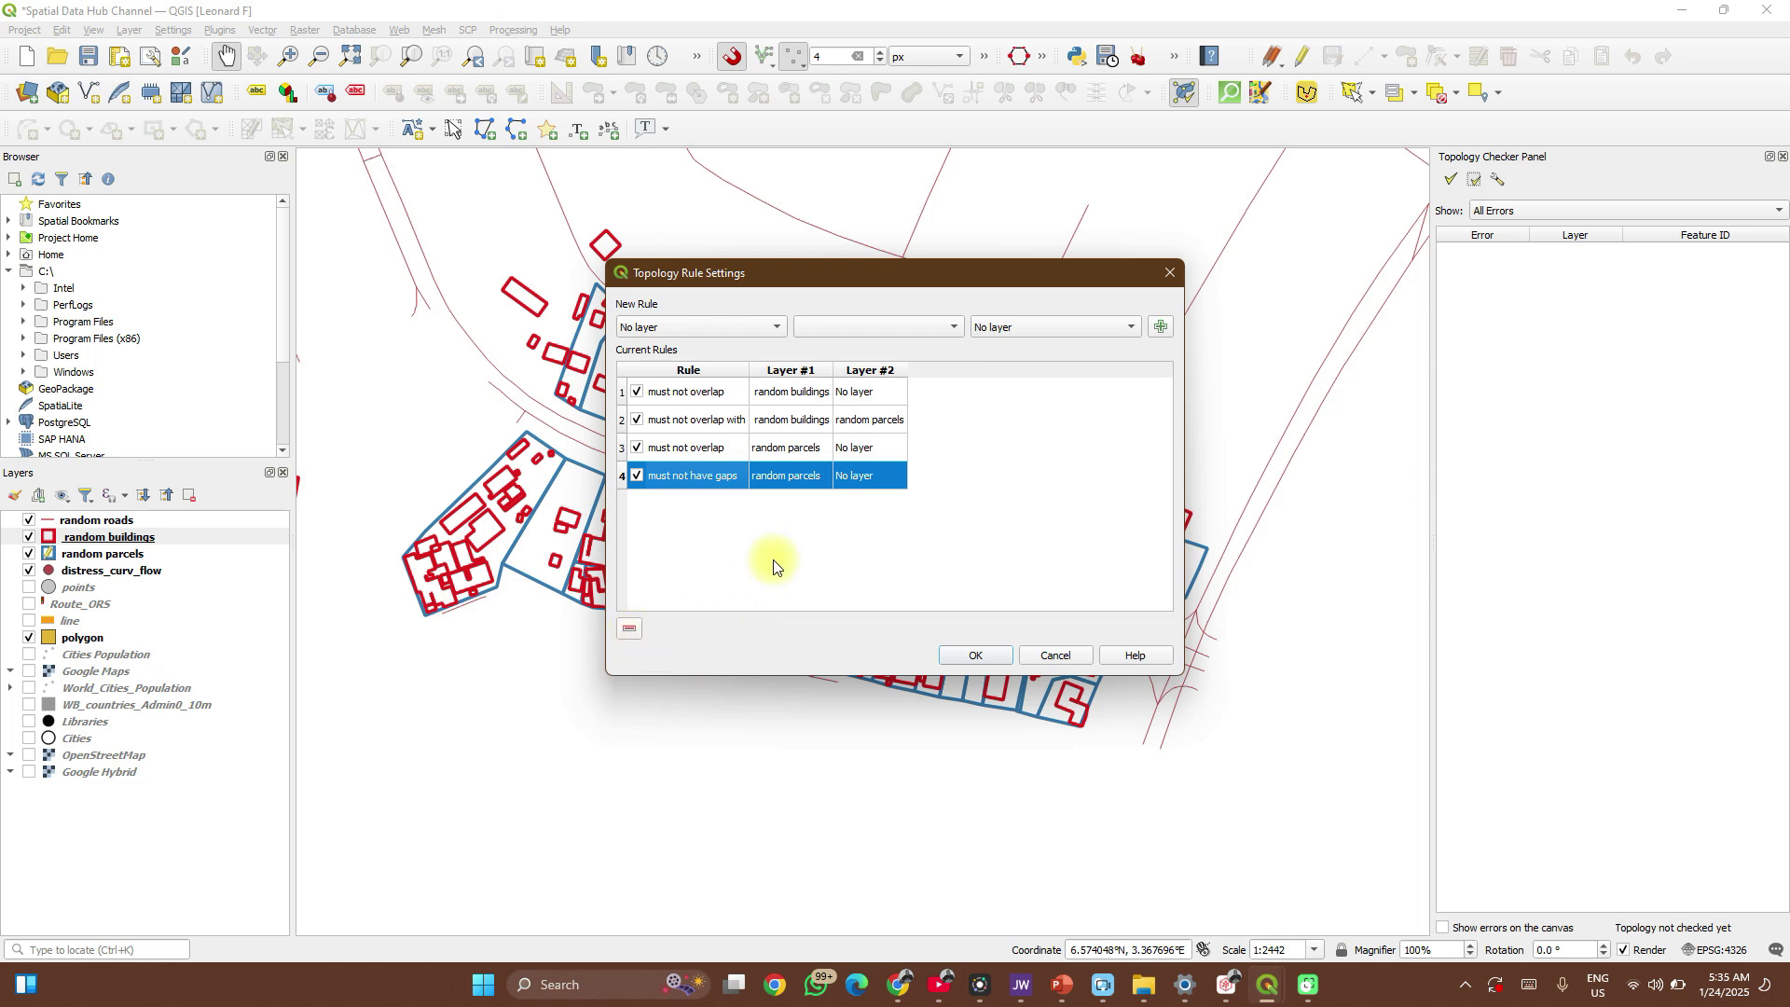
left_click(911, 586)
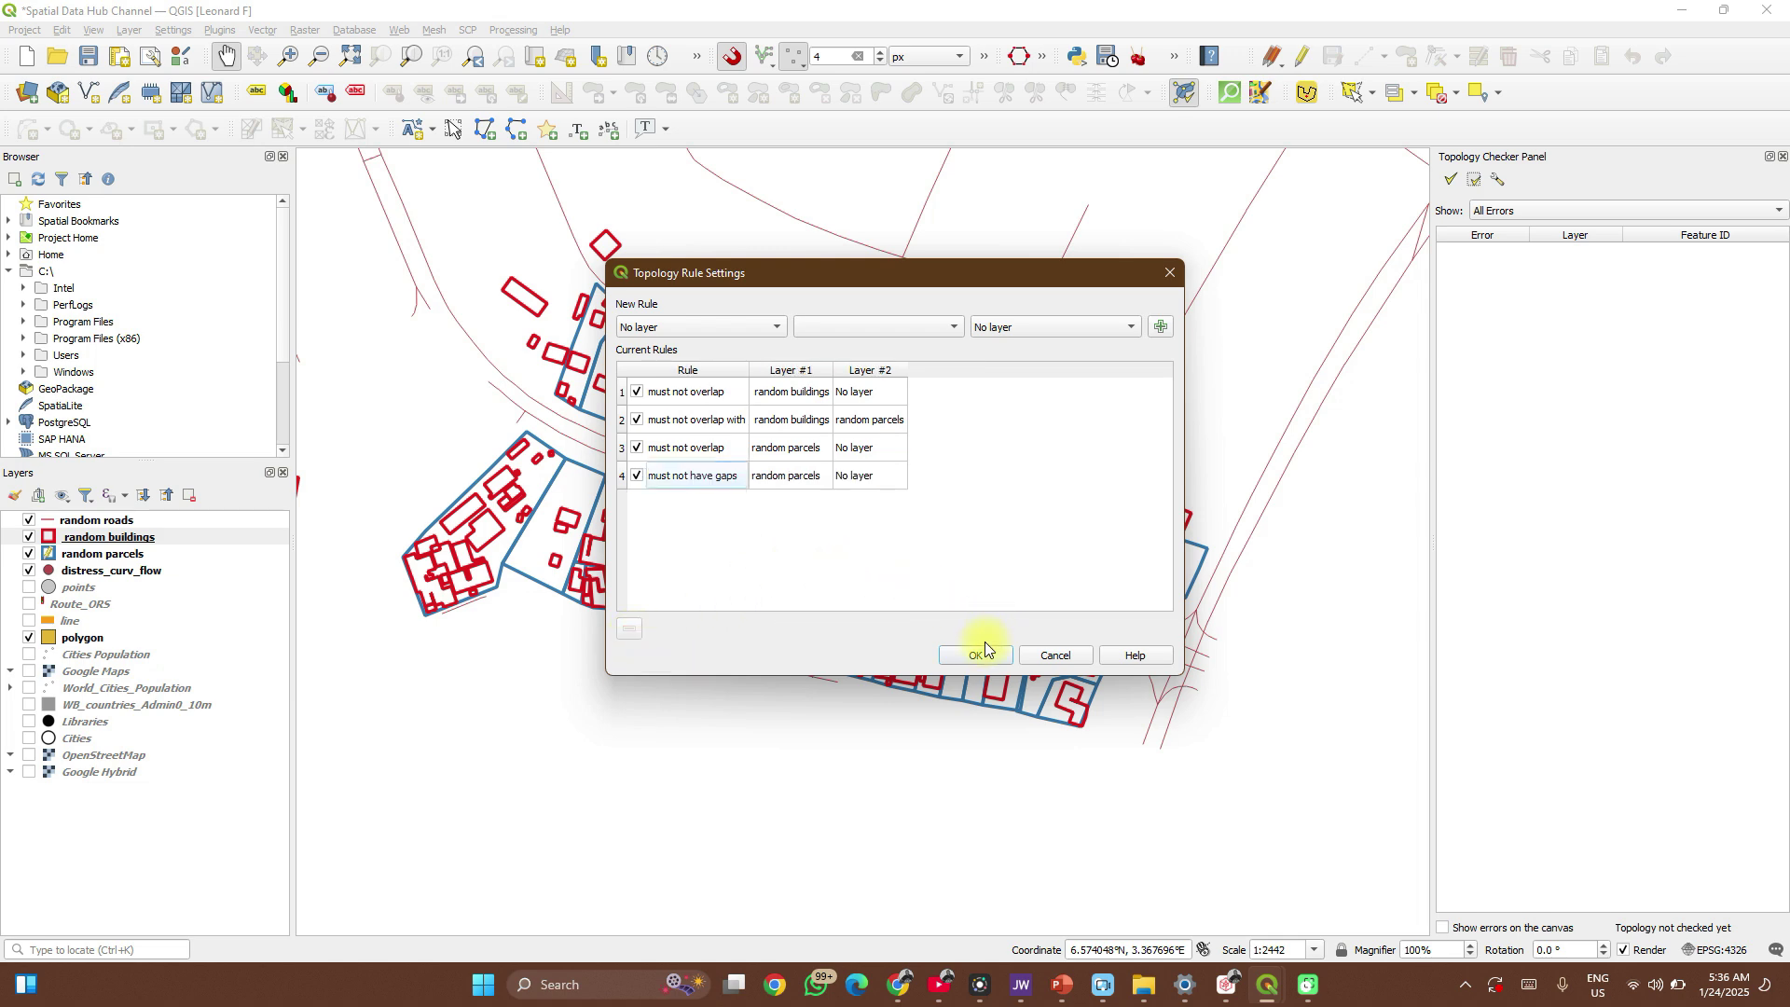
left_click(982, 649)
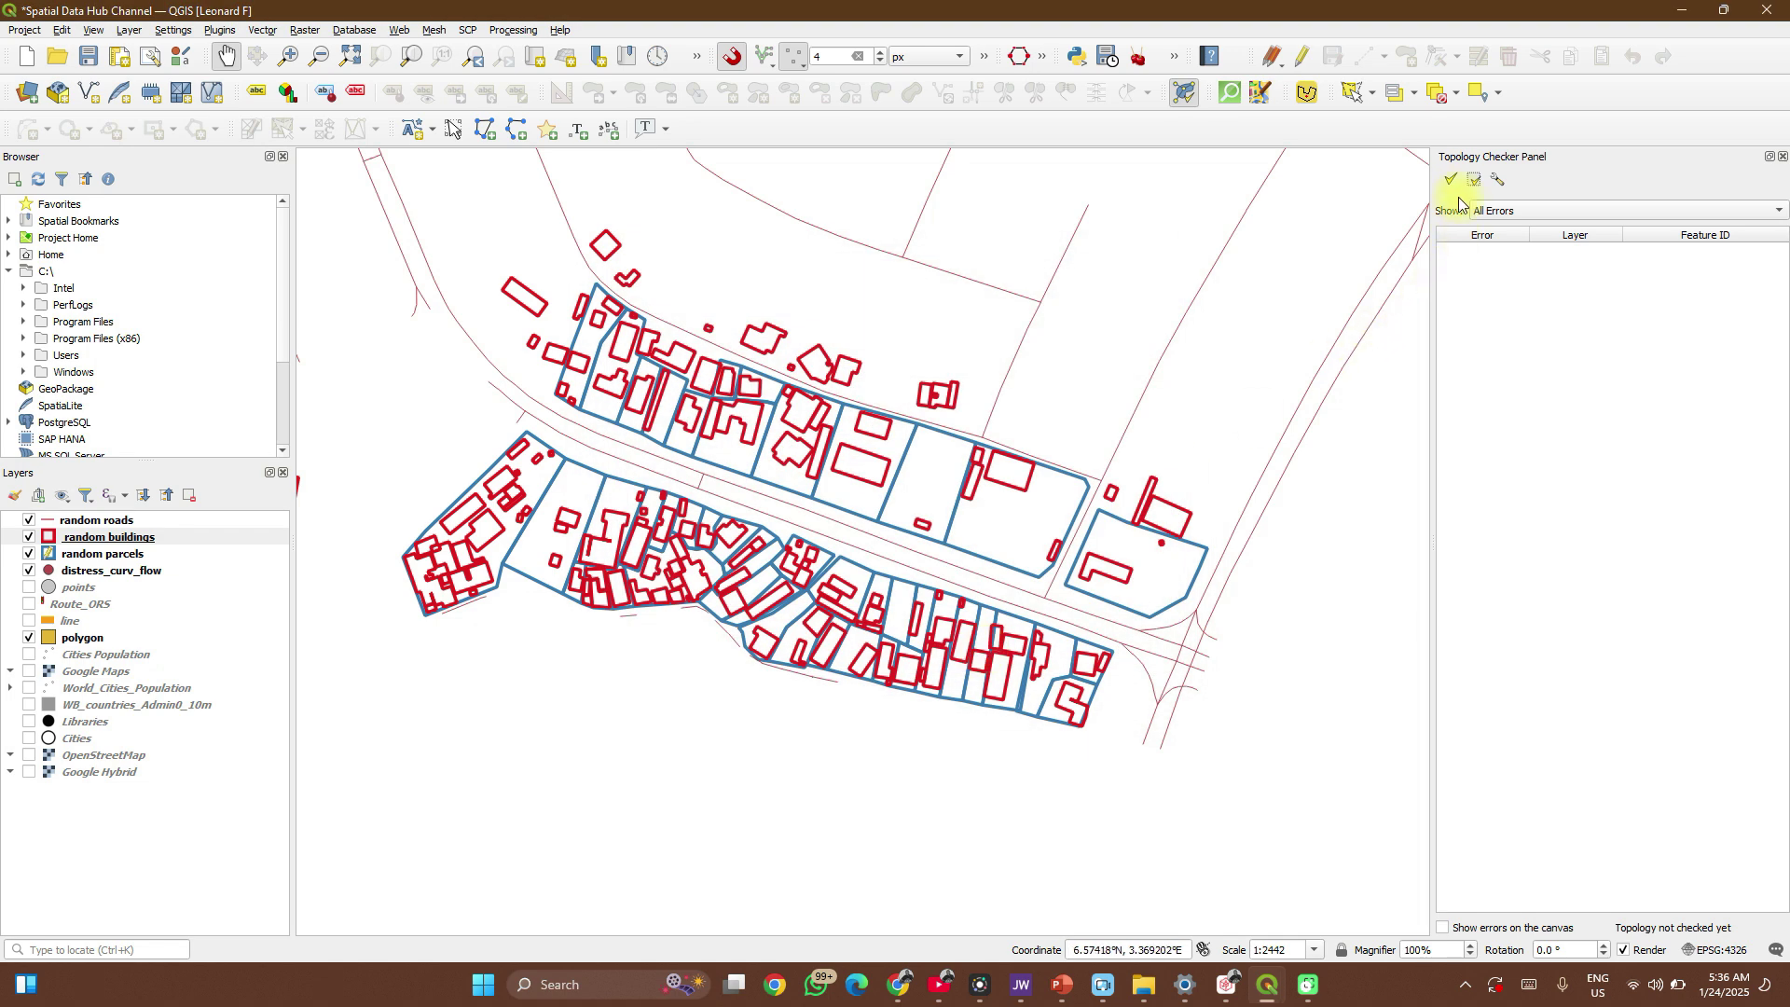
Validate all layers, yielding 10 errors, and zoom to the feature 144 building overlap.
left_click(1459, 188)
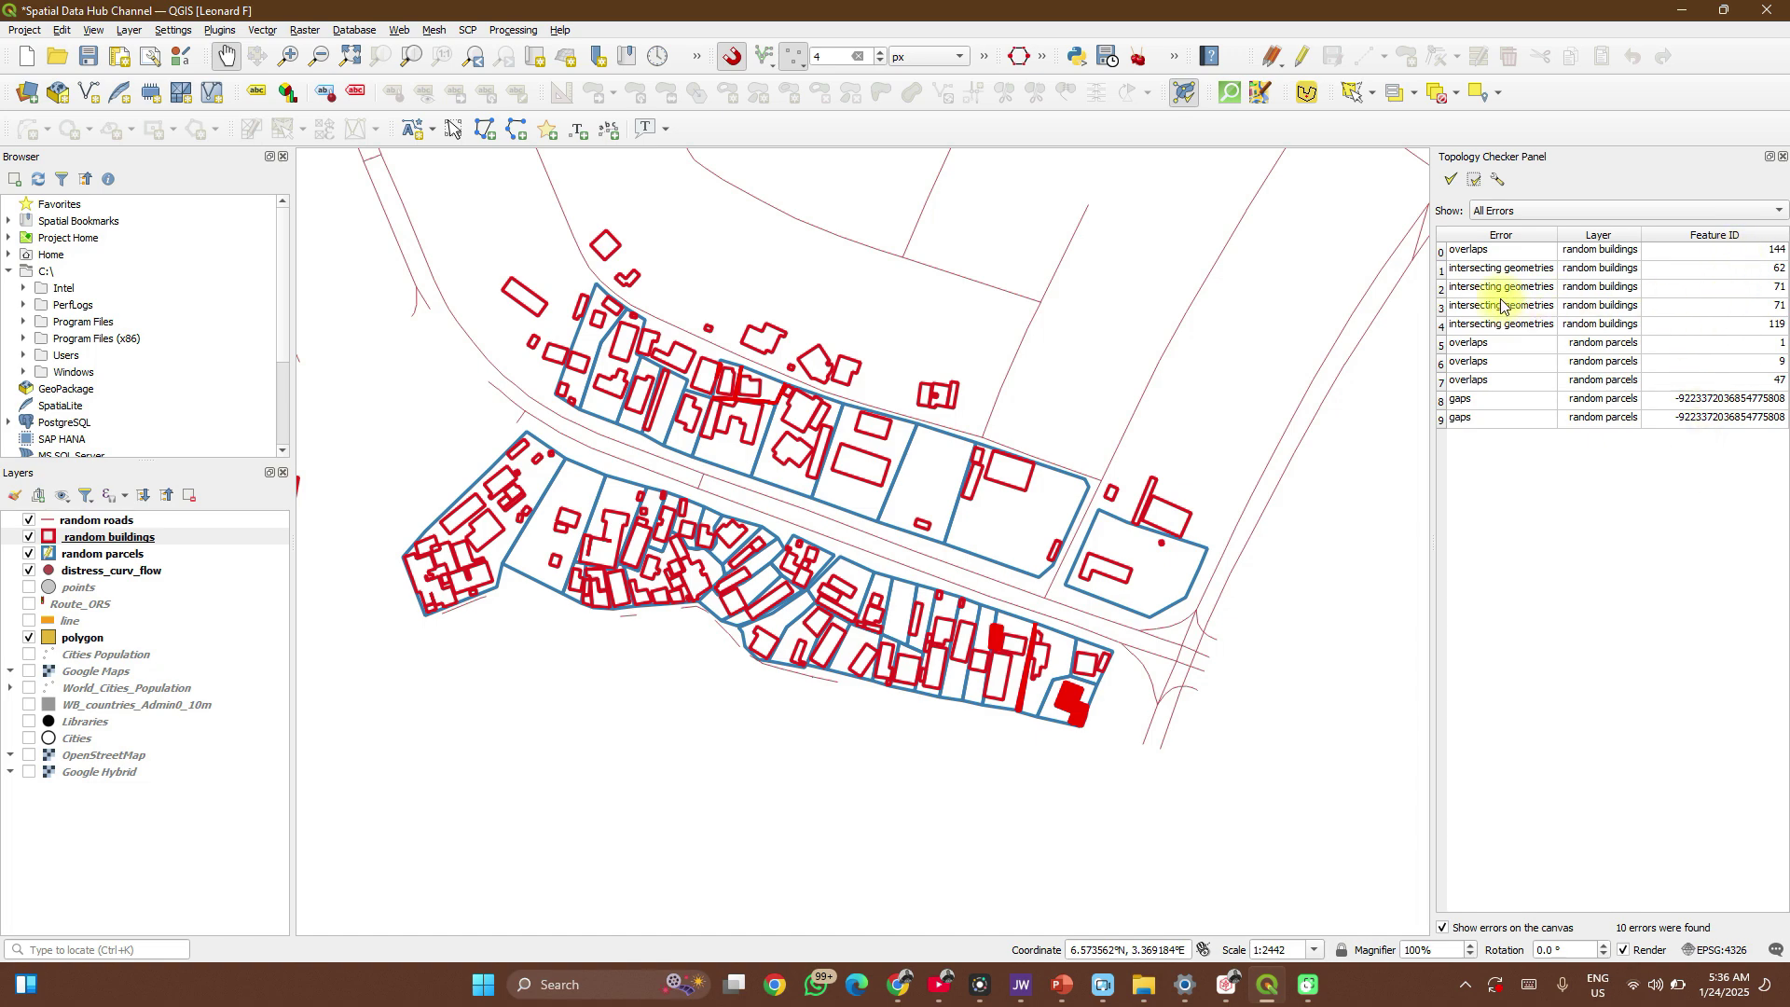
scroll(1013, 701, "up", 2)
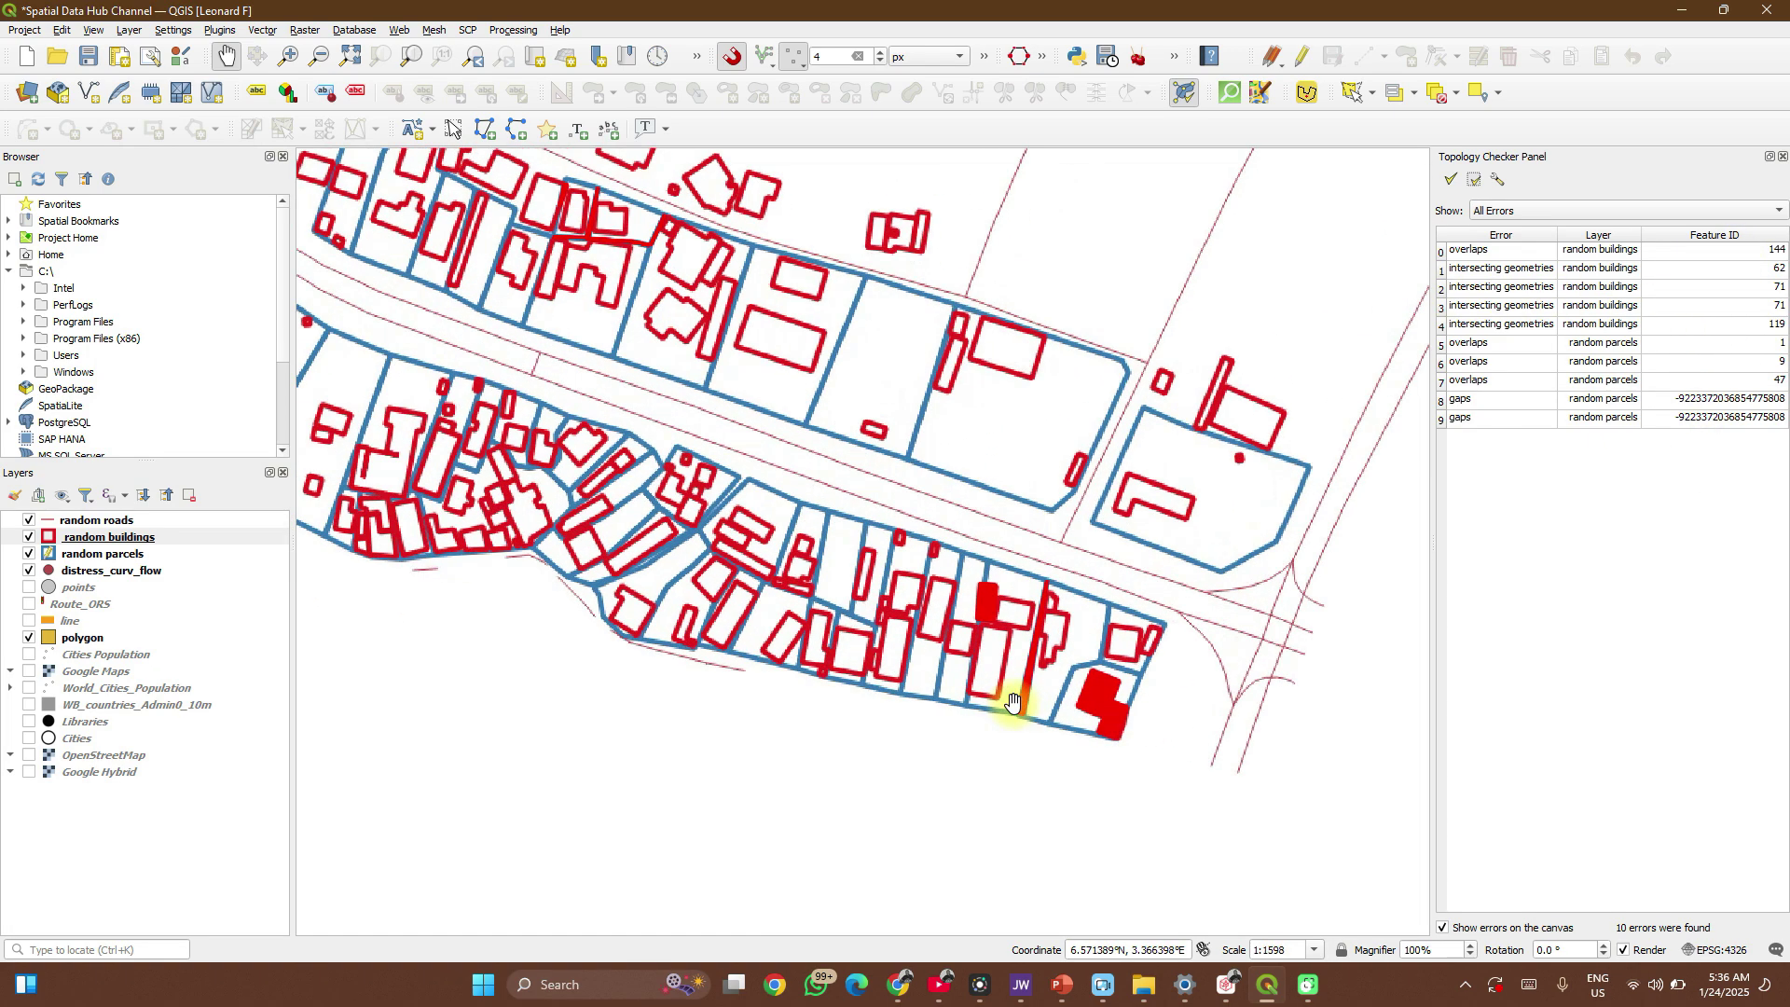
scroll(1013, 701, "down", 2)
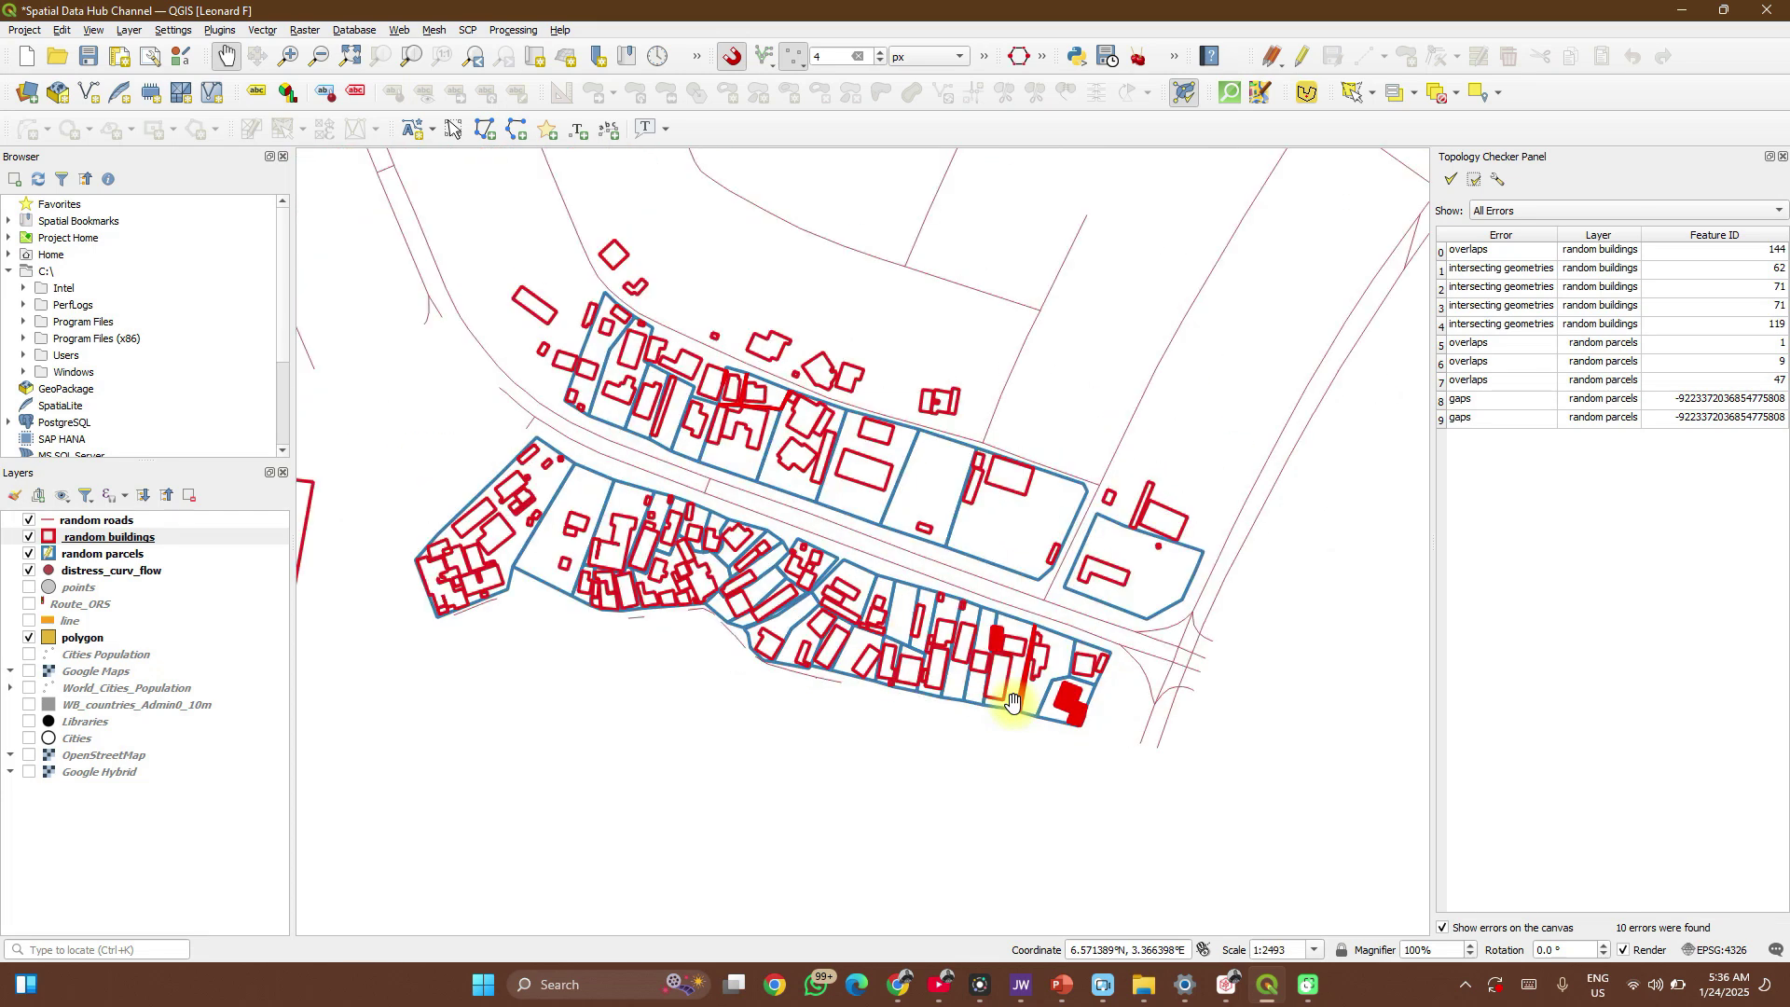
left_click(1490, 250)
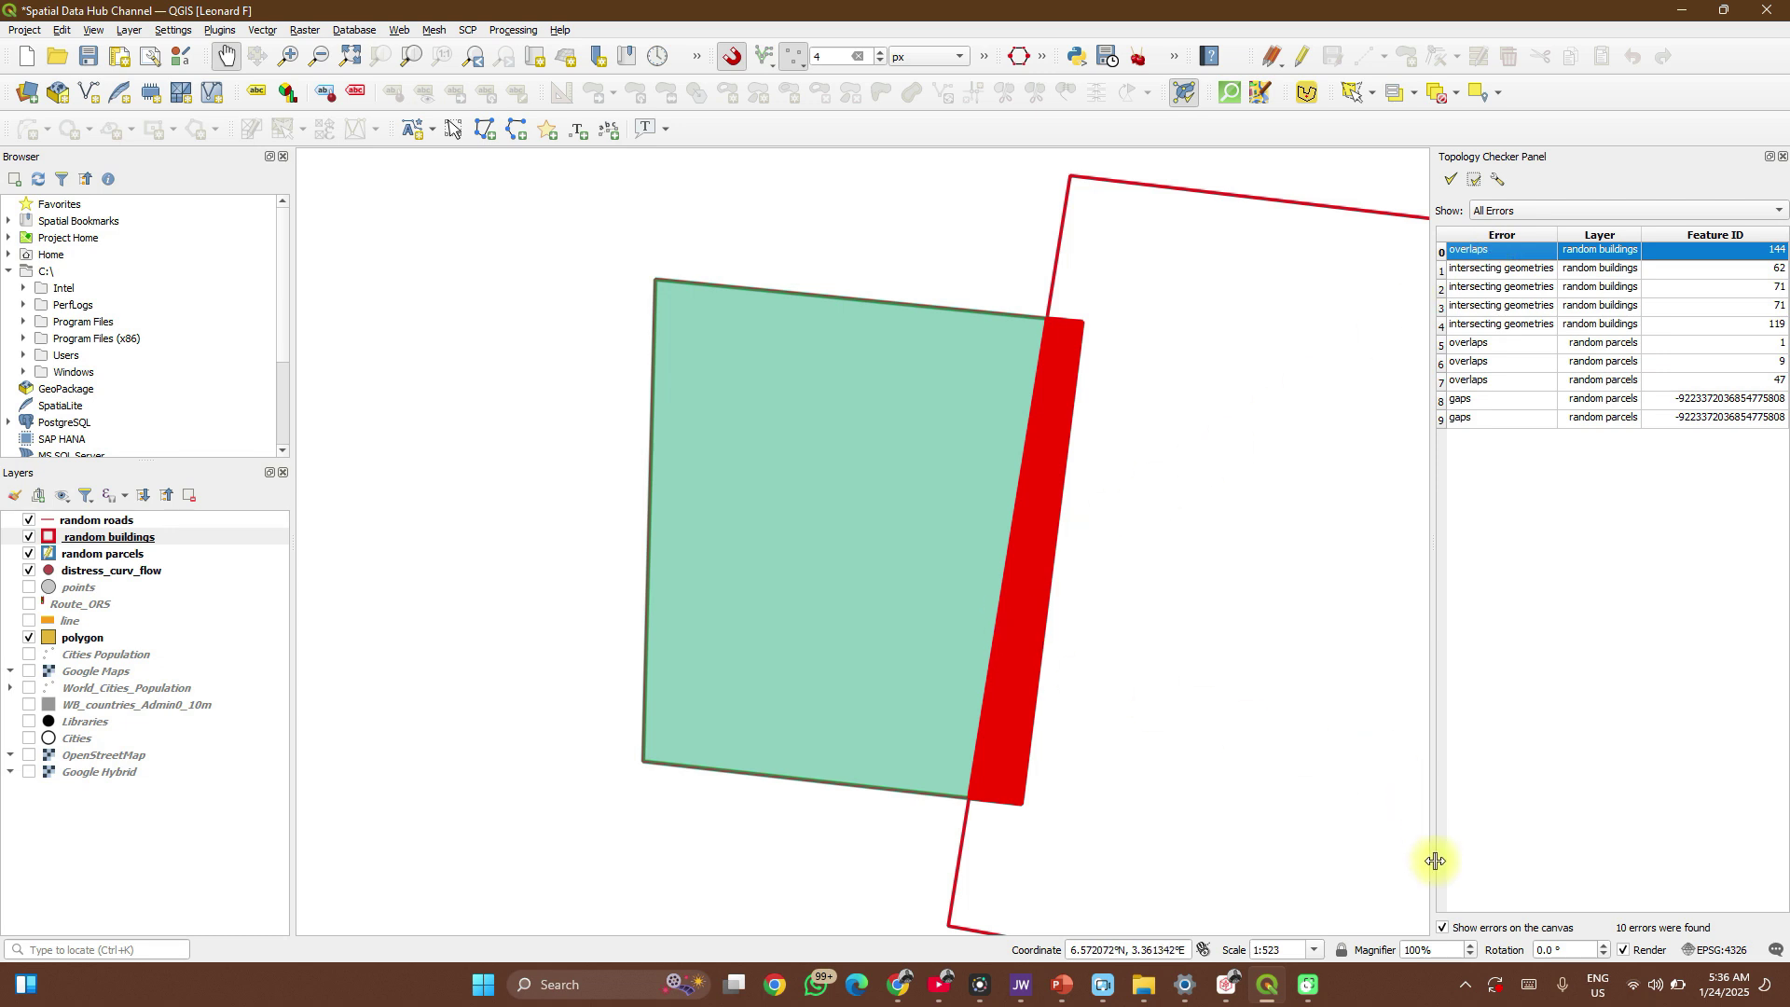
Hide canvas errors, edit random buildings, and drag the overlapping building's right edge left with the Vertex Tool.
left_click(1442, 926)
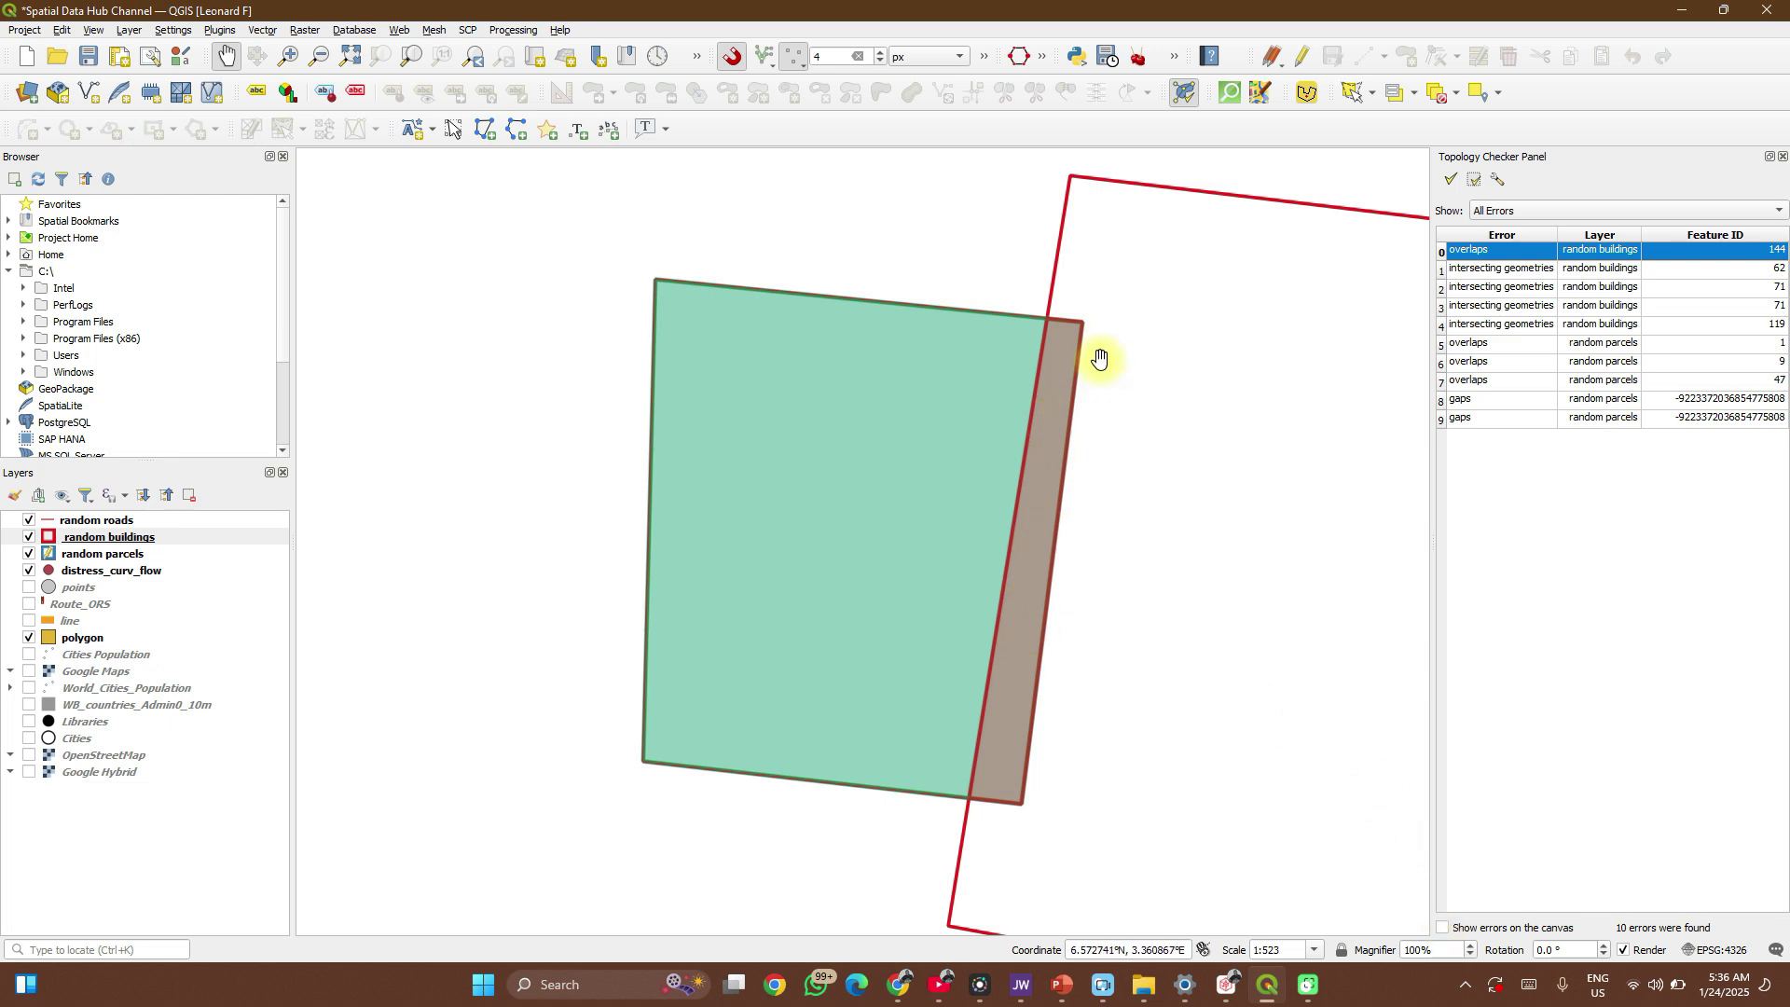
left_click(1299, 58)
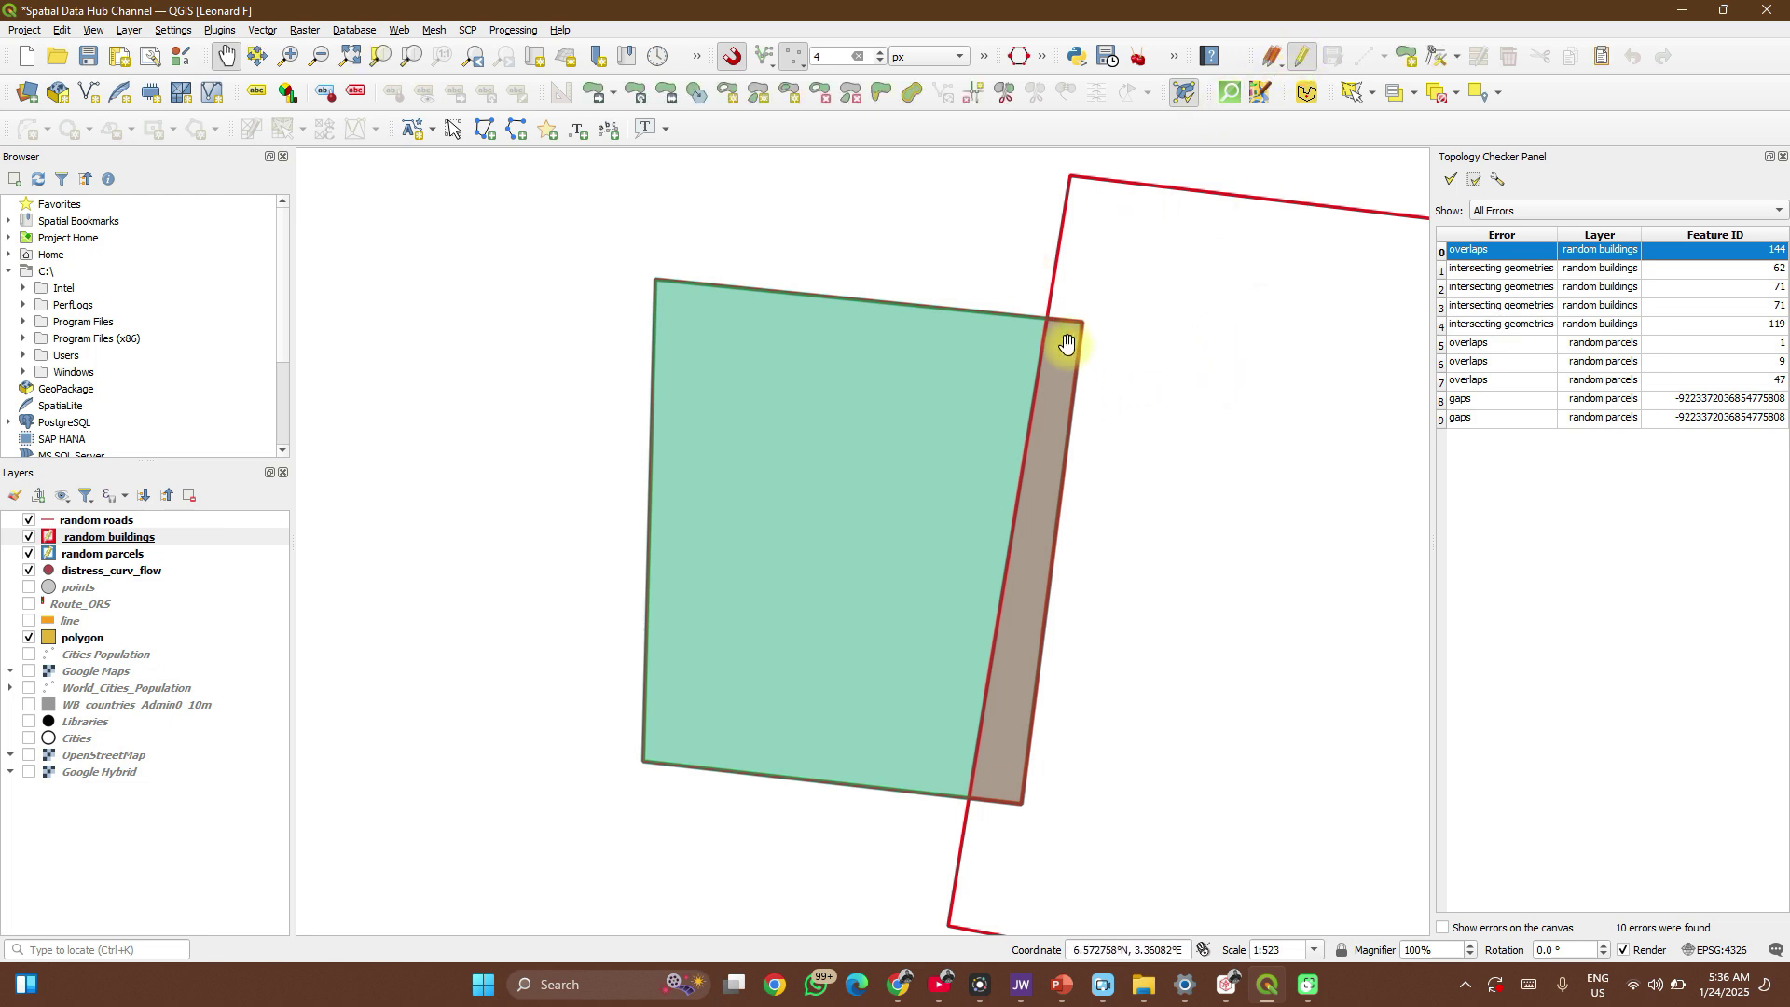
left_click(1434, 56)
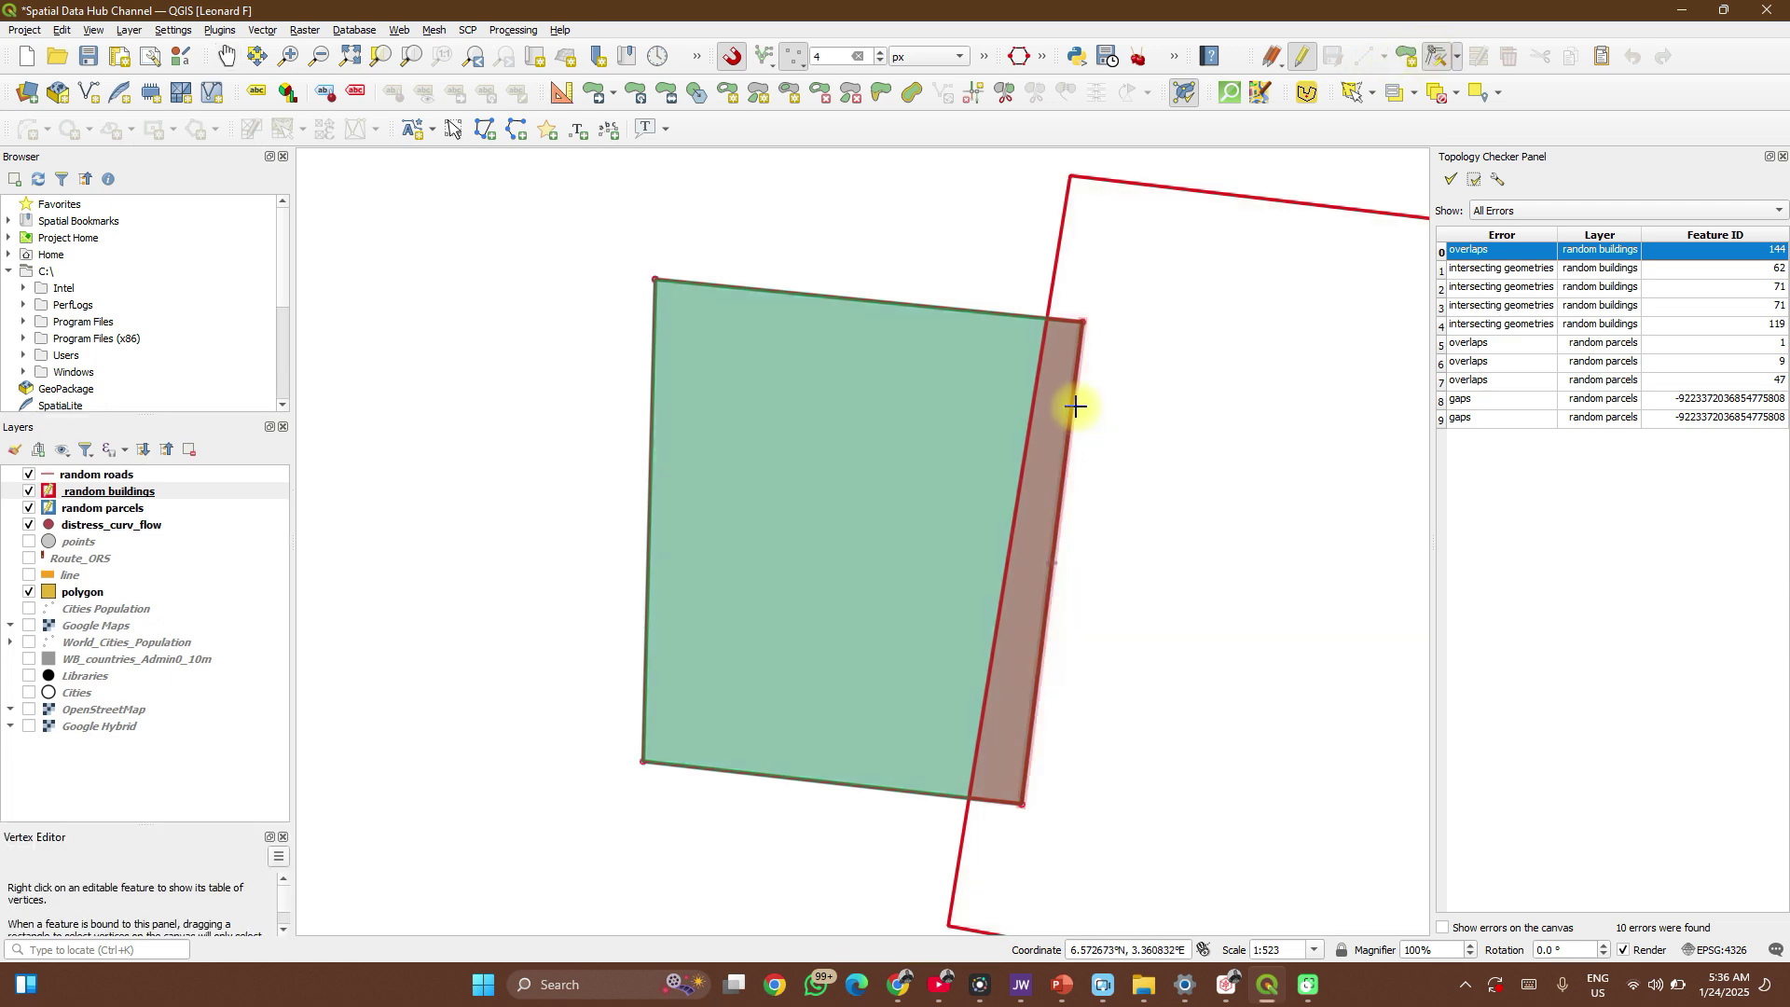
left_click(1076, 407)
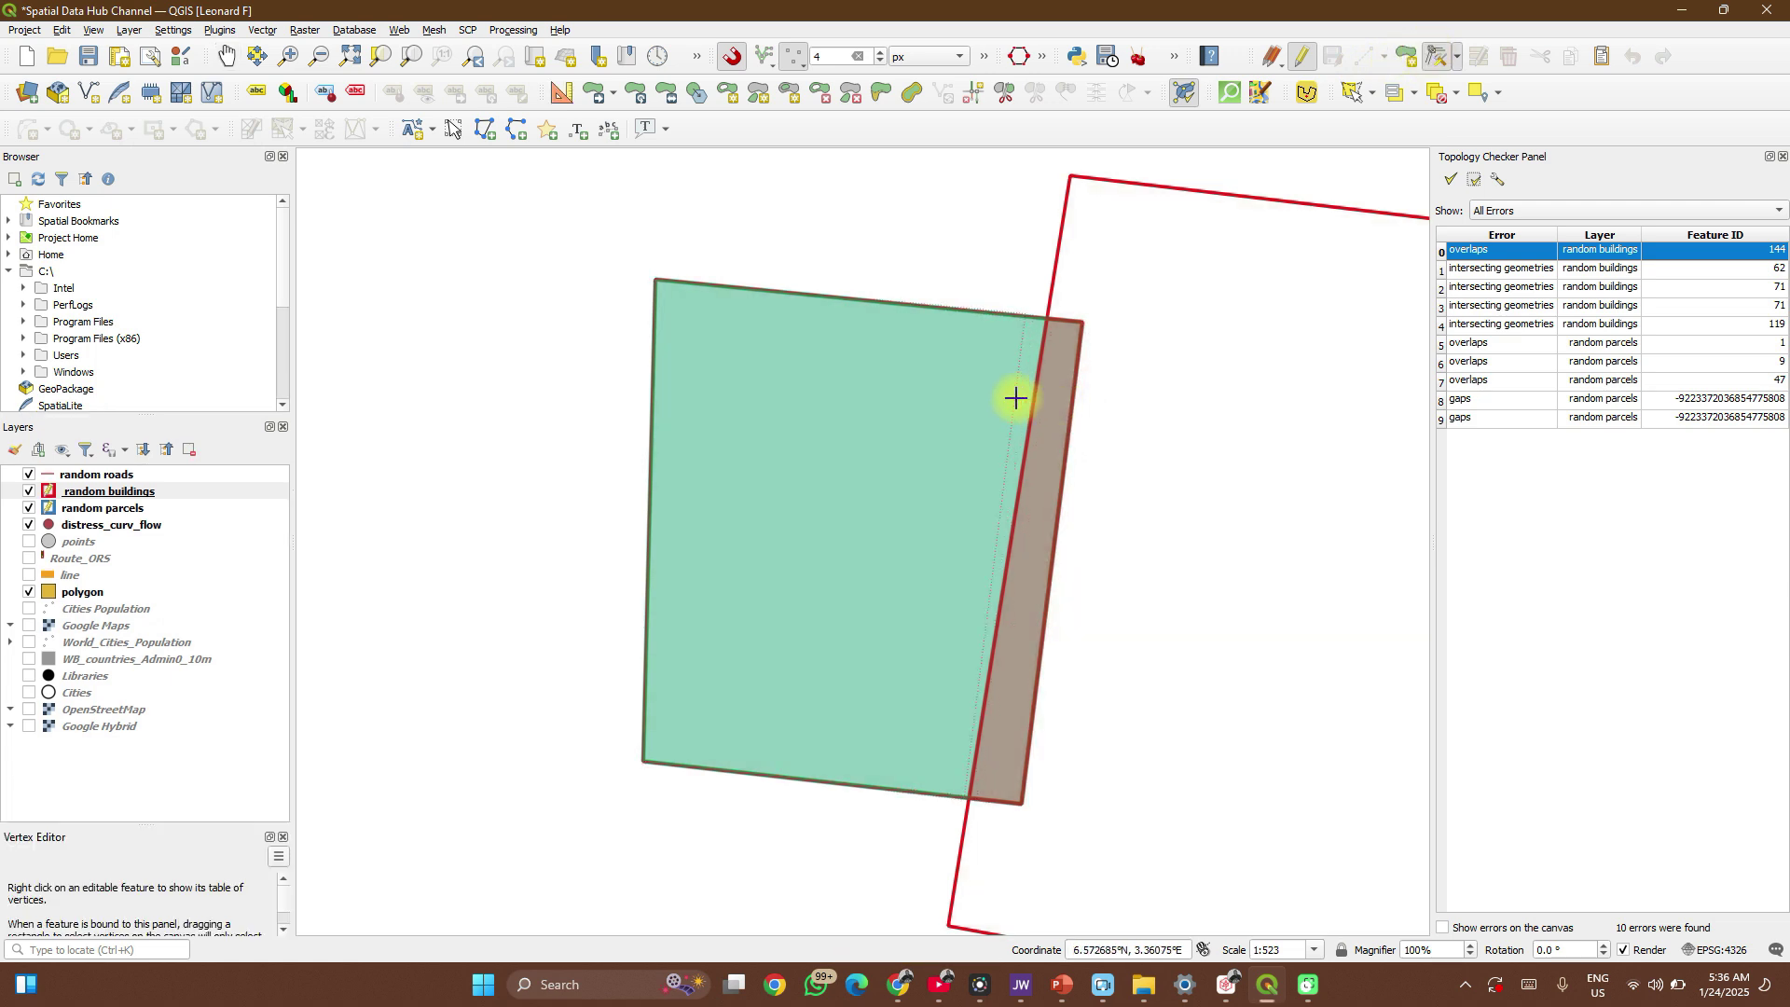
left_click(1011, 398)
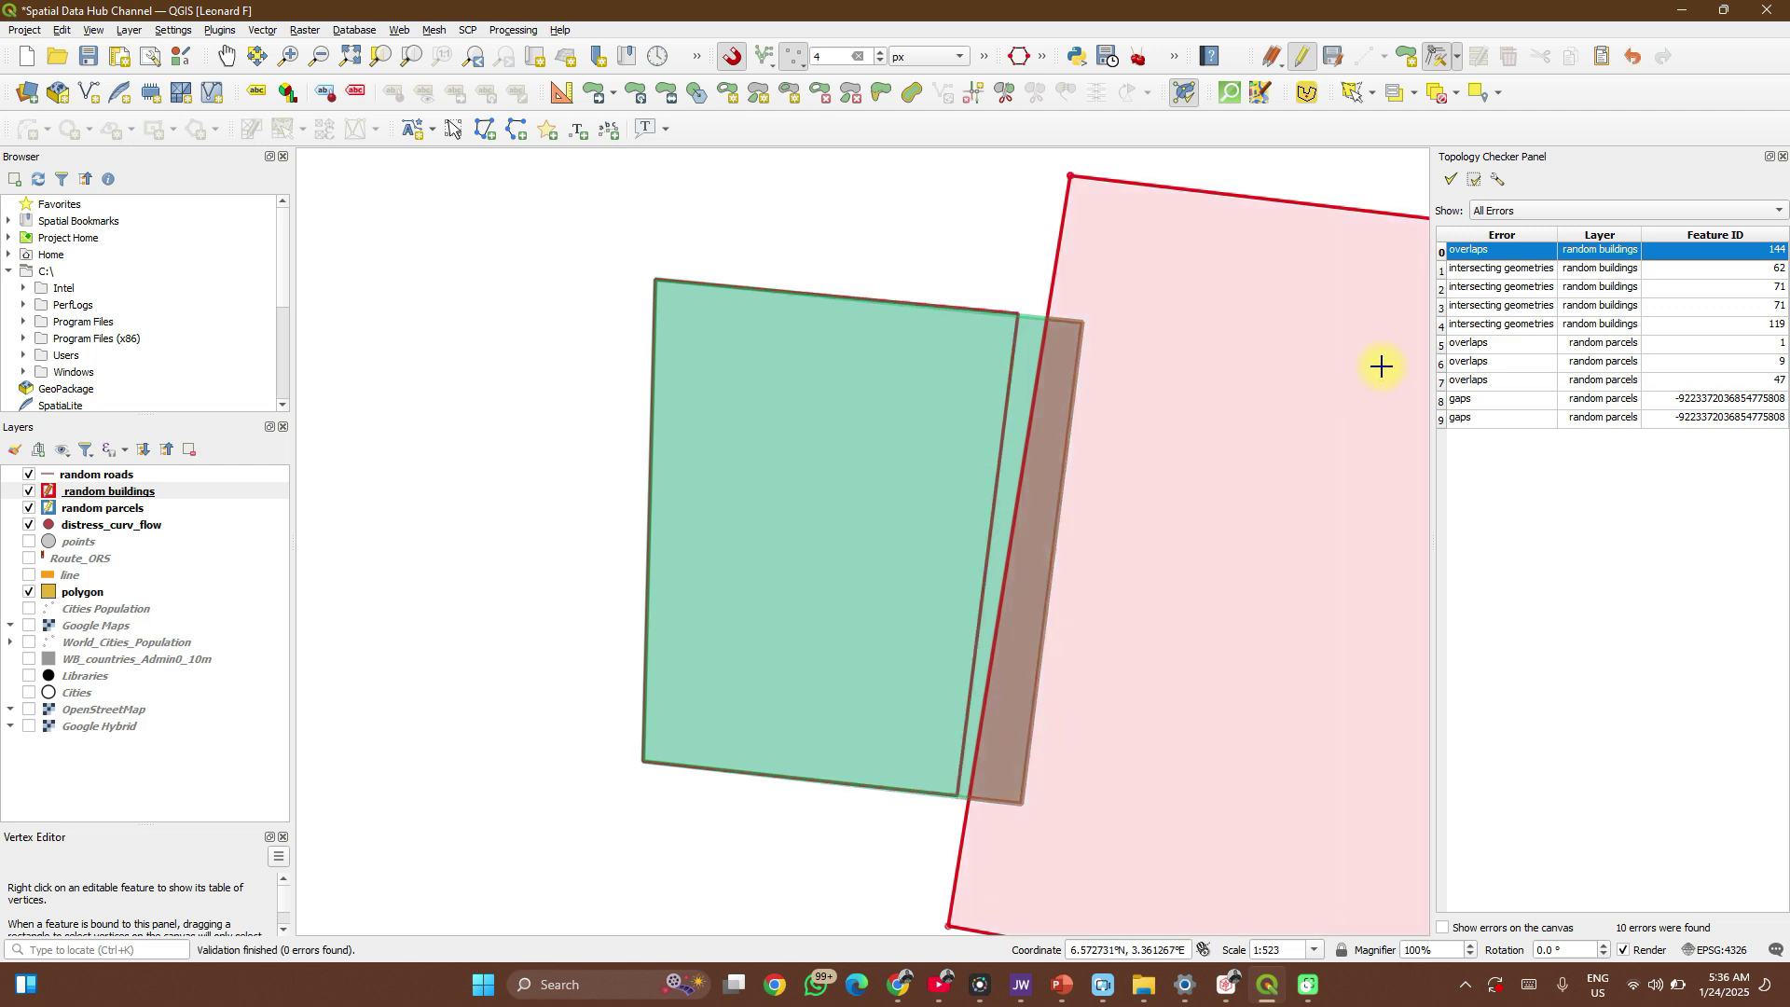